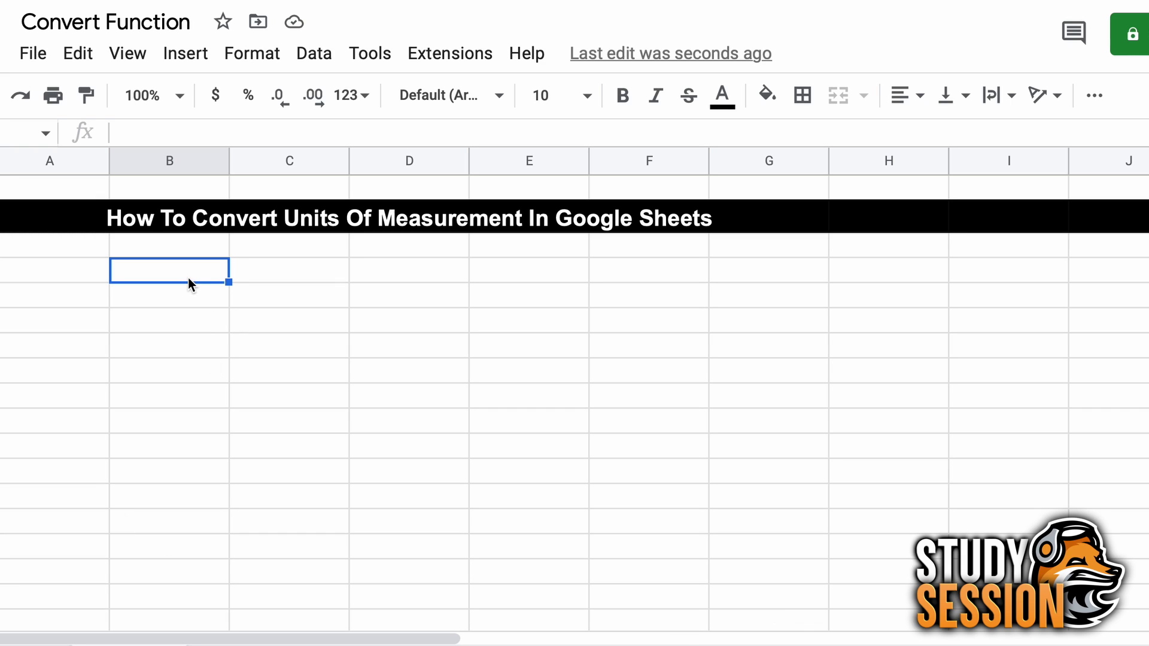
Add the column headers ft in B4 and meters in C4
text(ft)
key(Tab)
text(meters)
key(Tab)
Enter the feet values 43, 25, 2, 662, 24 and 1 in B5:B10, then select C5
click(157, 291)
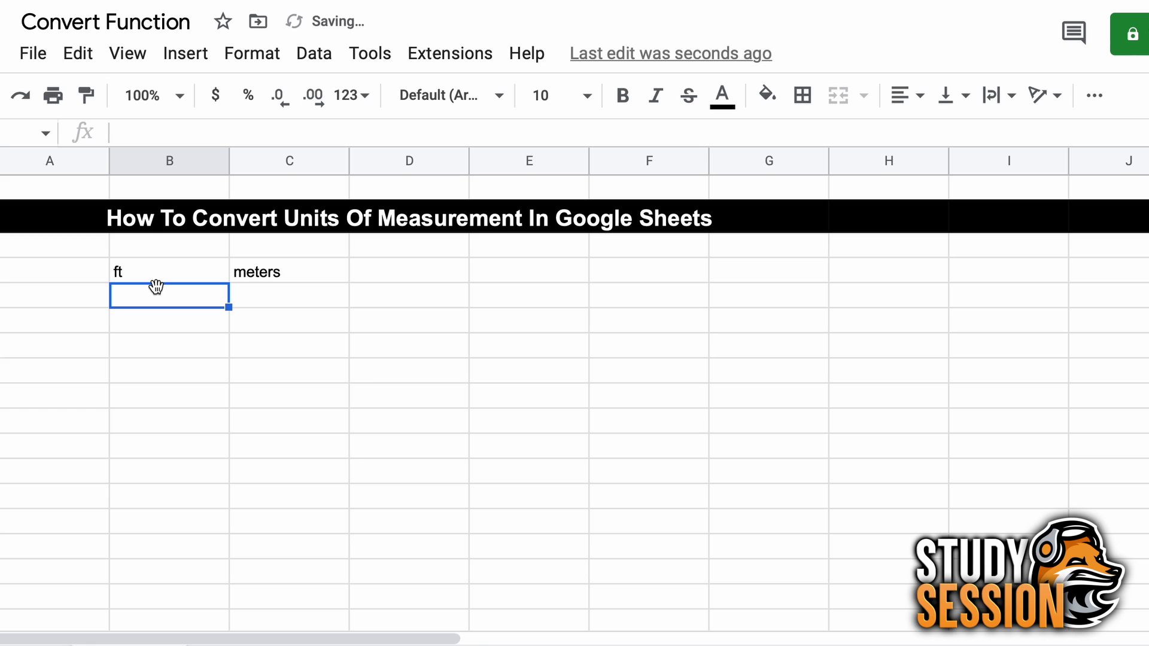
text(43)
key(Return)
text(25)
key(Return)
text(2)
key(Return)
text(662)
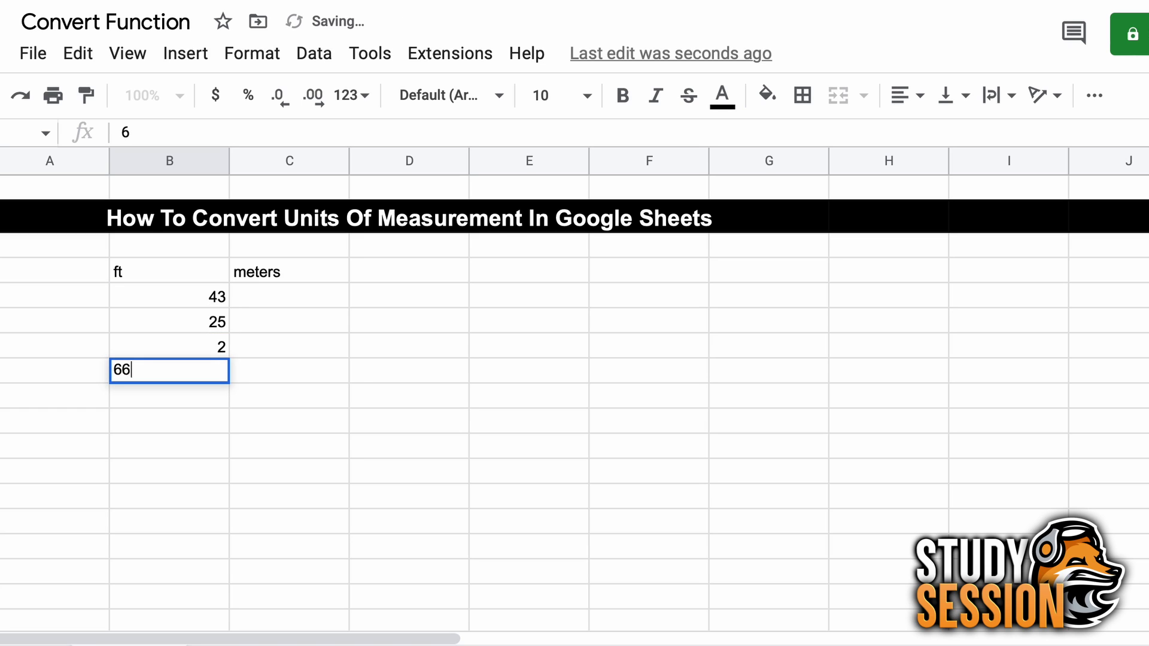
key(Return)
text(24)
key(Return)
text(1)
key(Tab)
click(272, 282)
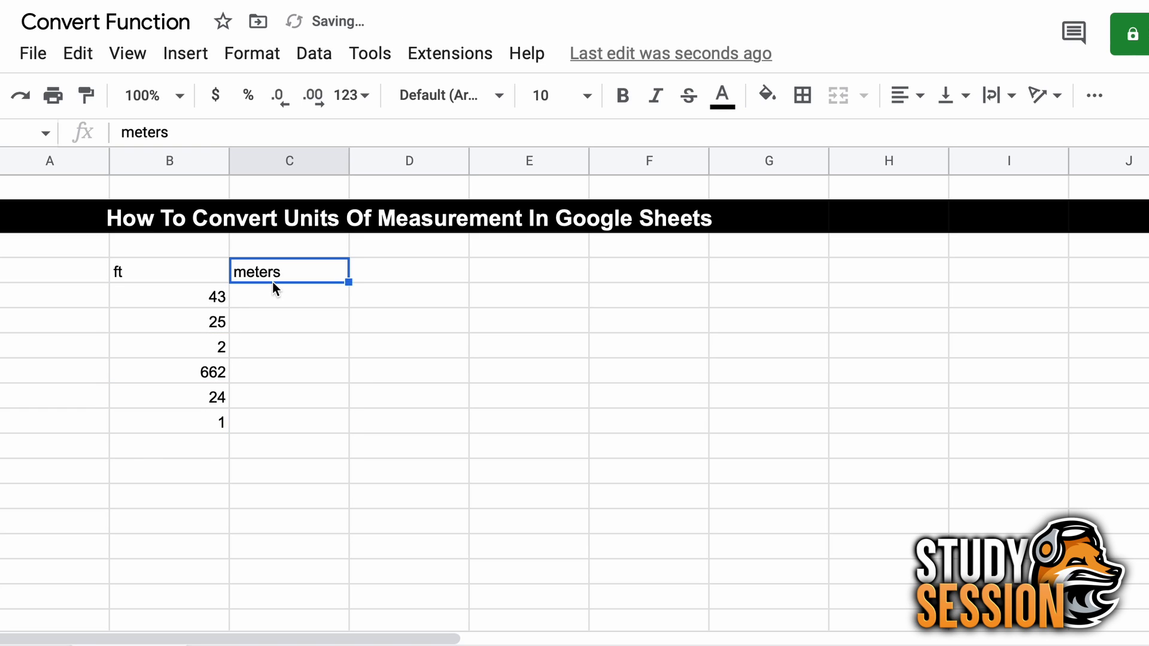
click(268, 296)
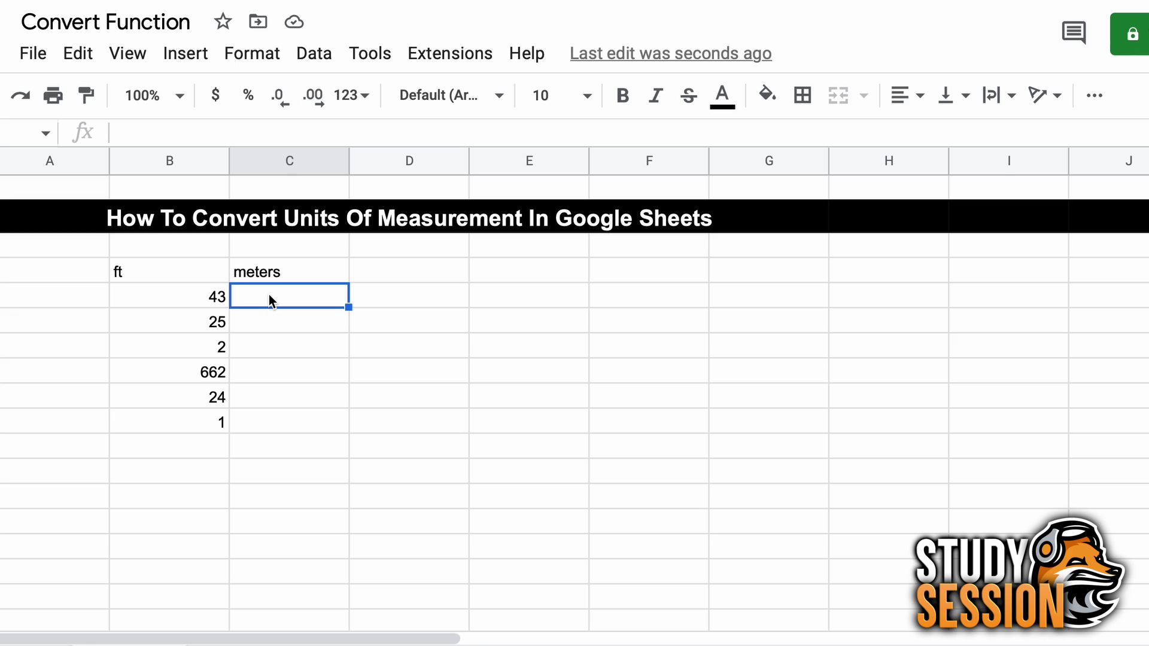
Begin =CONVERT(B5, in C5 after reviewing the function's usage and argument details
text(=)
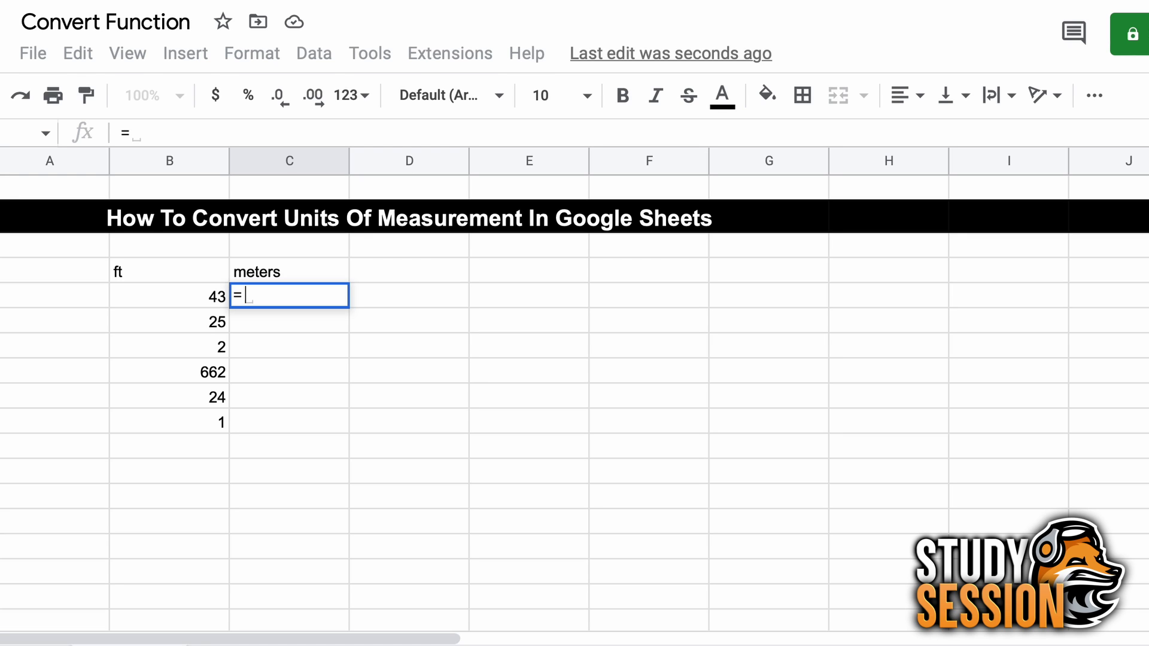
text(CONV)
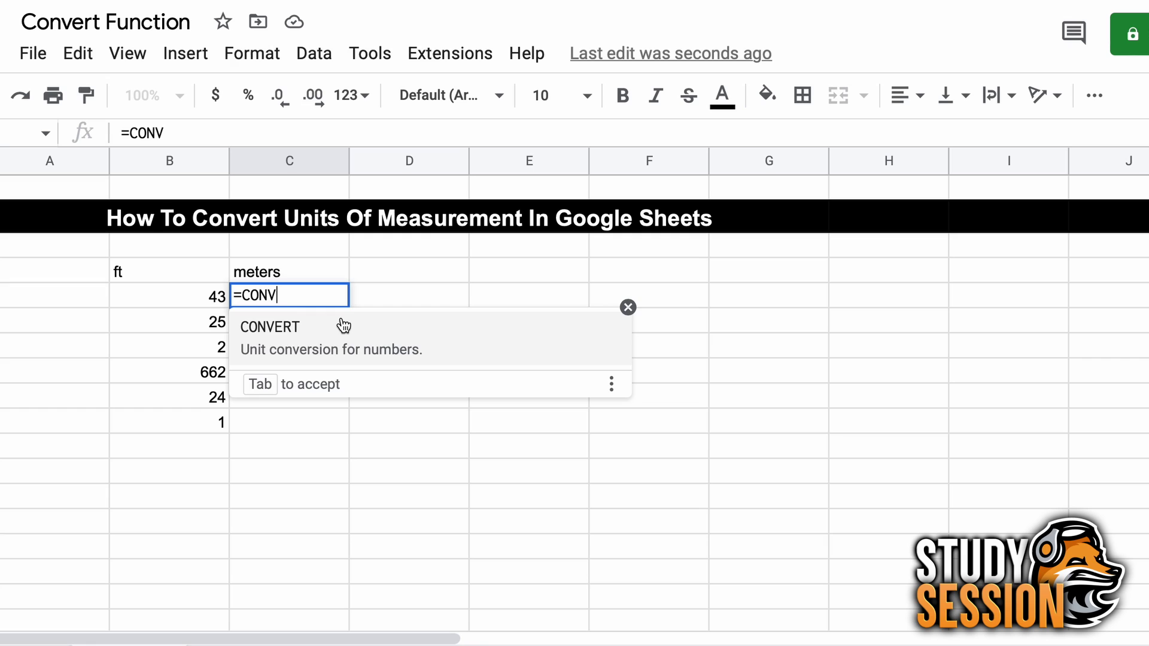
key(Tab)
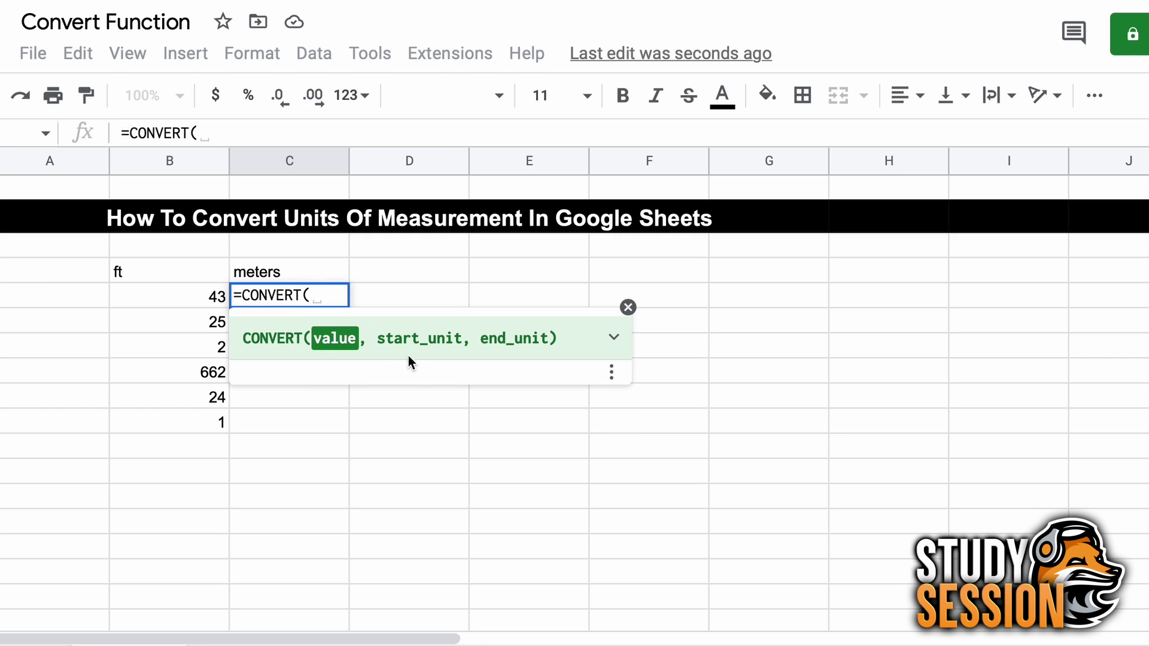
click(616, 339)
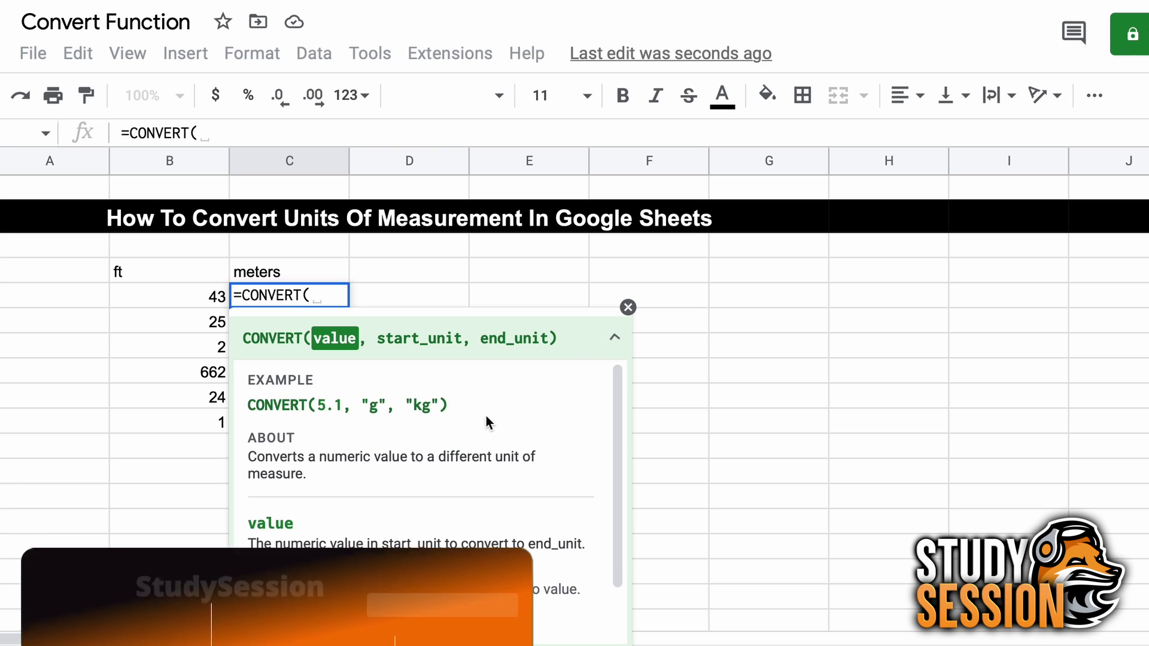
scroll(481, 421, down, 1)
scroll(482, 421, down, 1)
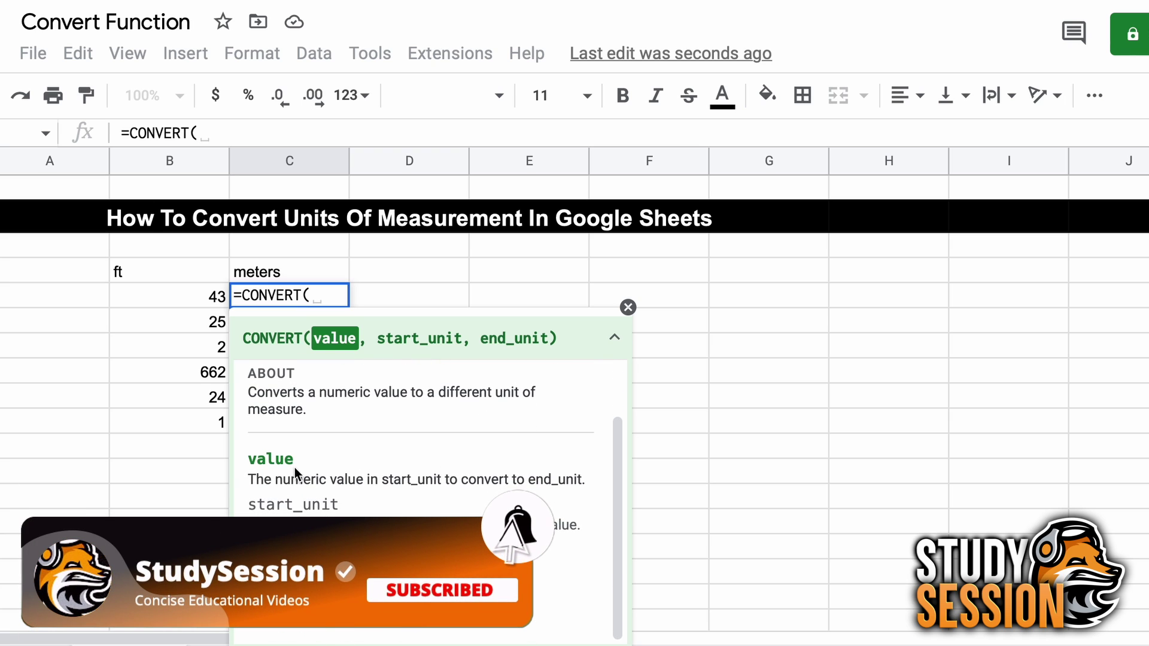
scroll(477, 495, down, 2)
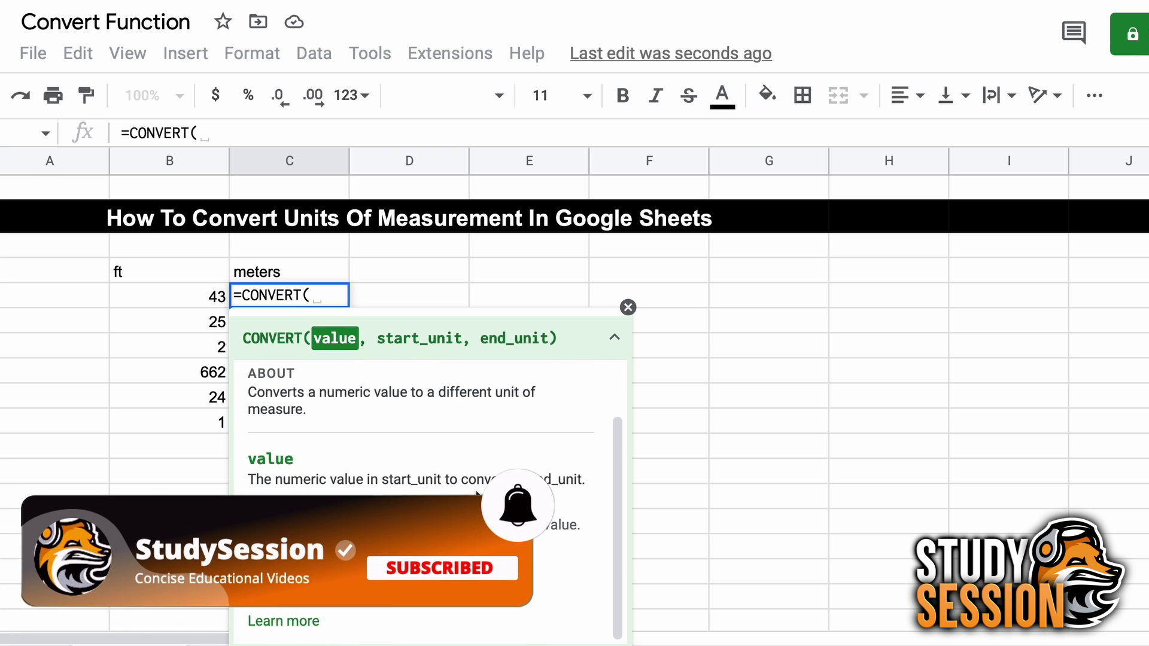
click(240, 129)
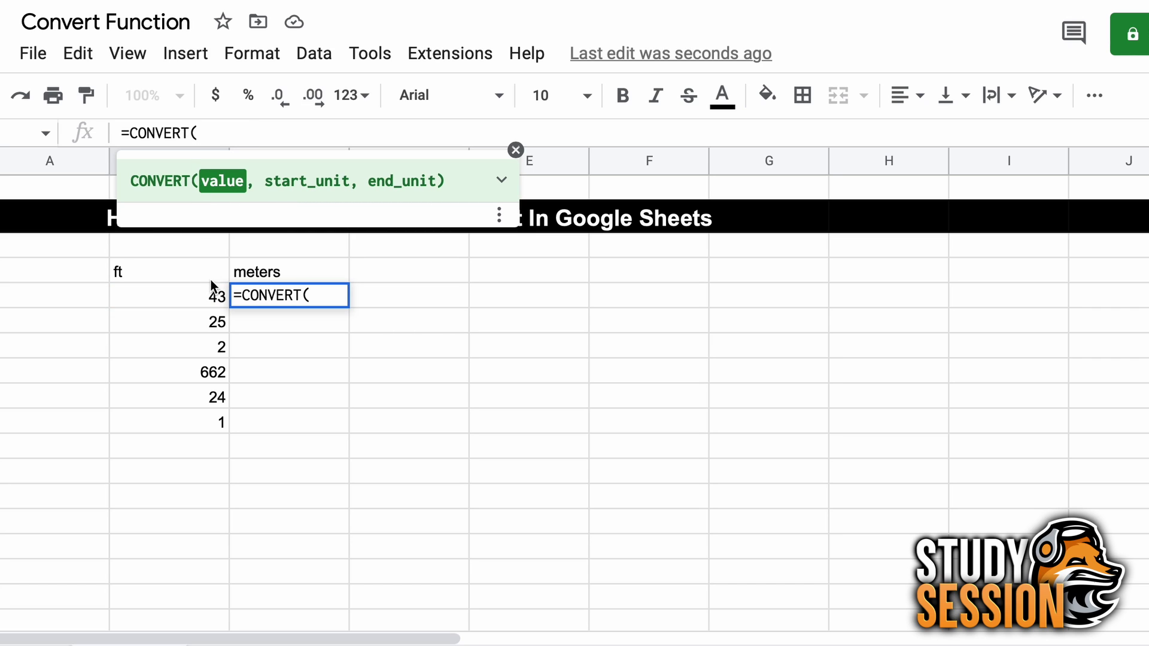
click(212, 294)
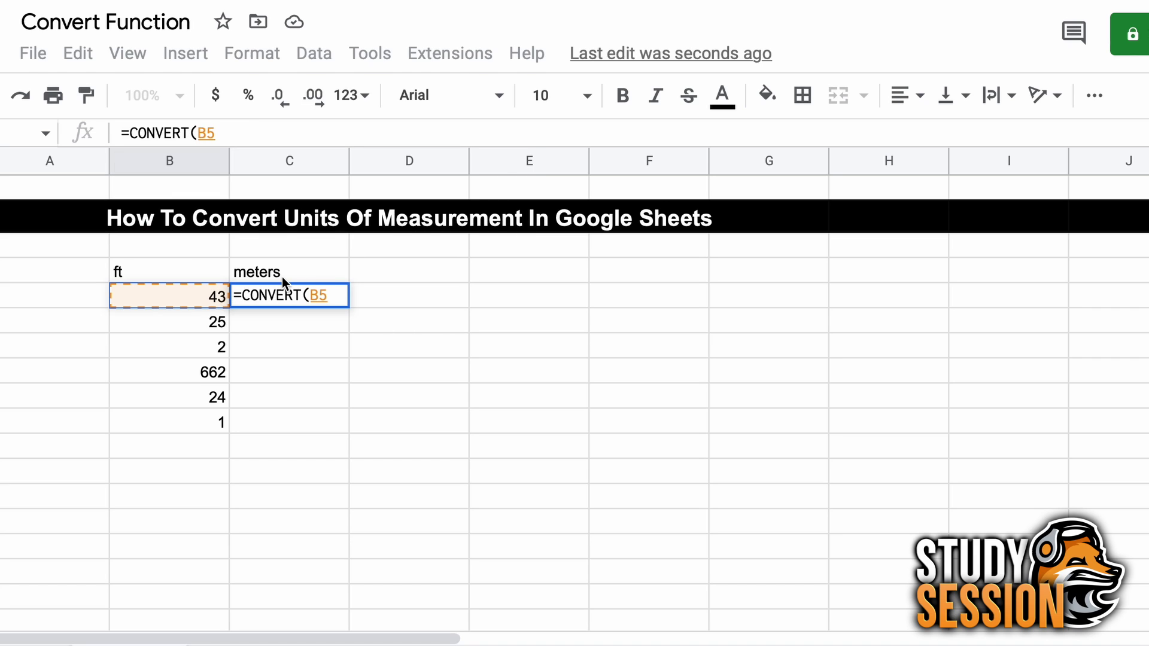
text(,)
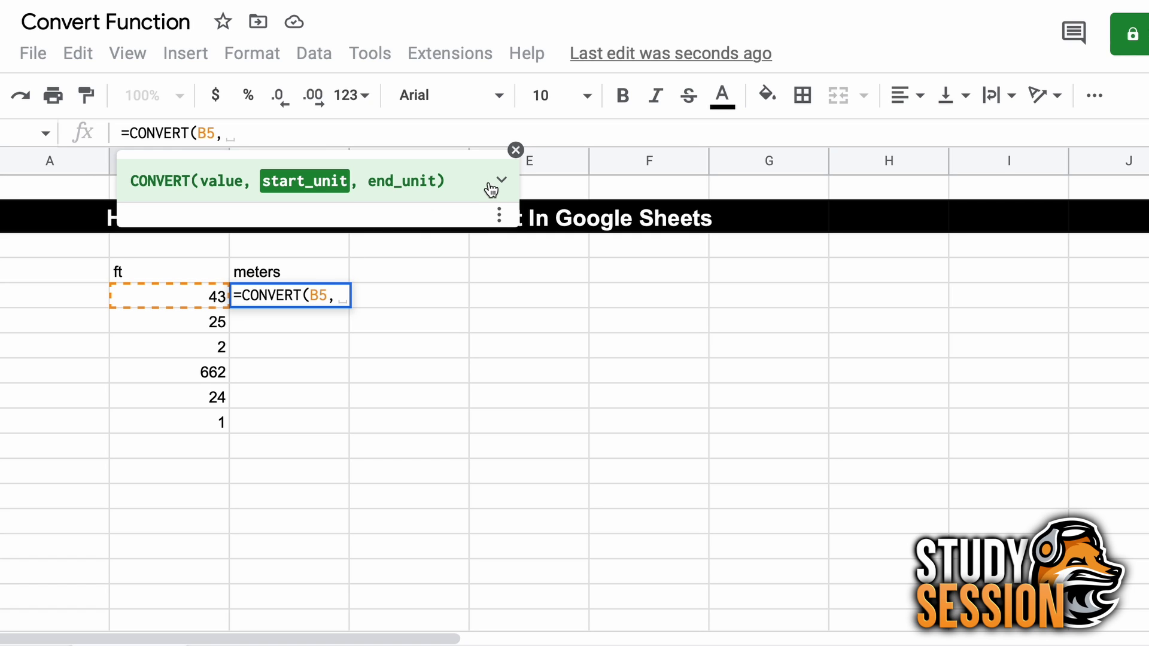
click(500, 181)
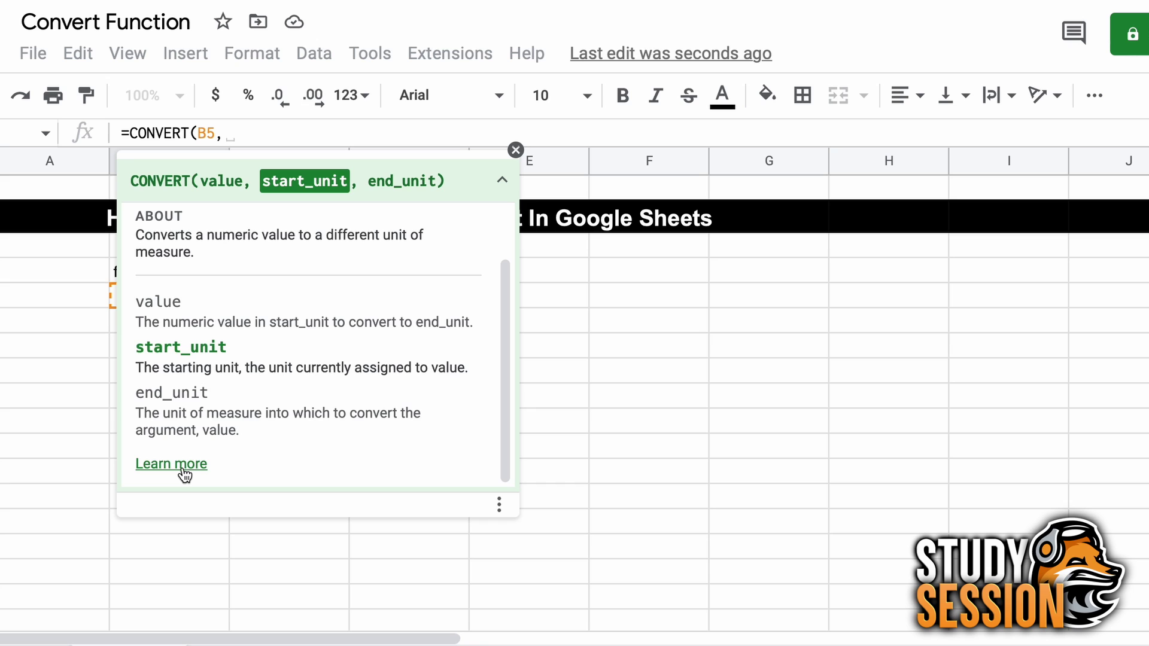
Check the Help unit list and complete =CONVERT(B5,"ft","m") in C5, previewing 13.1064
click(183, 470)
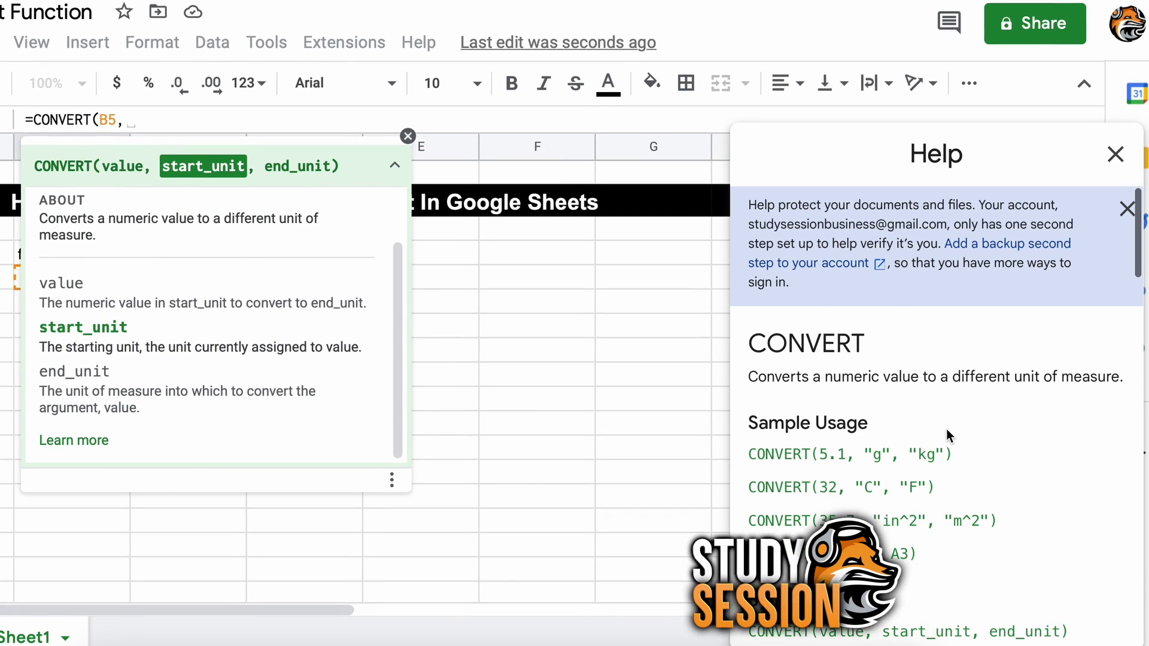
scroll(946, 428, down, 5)
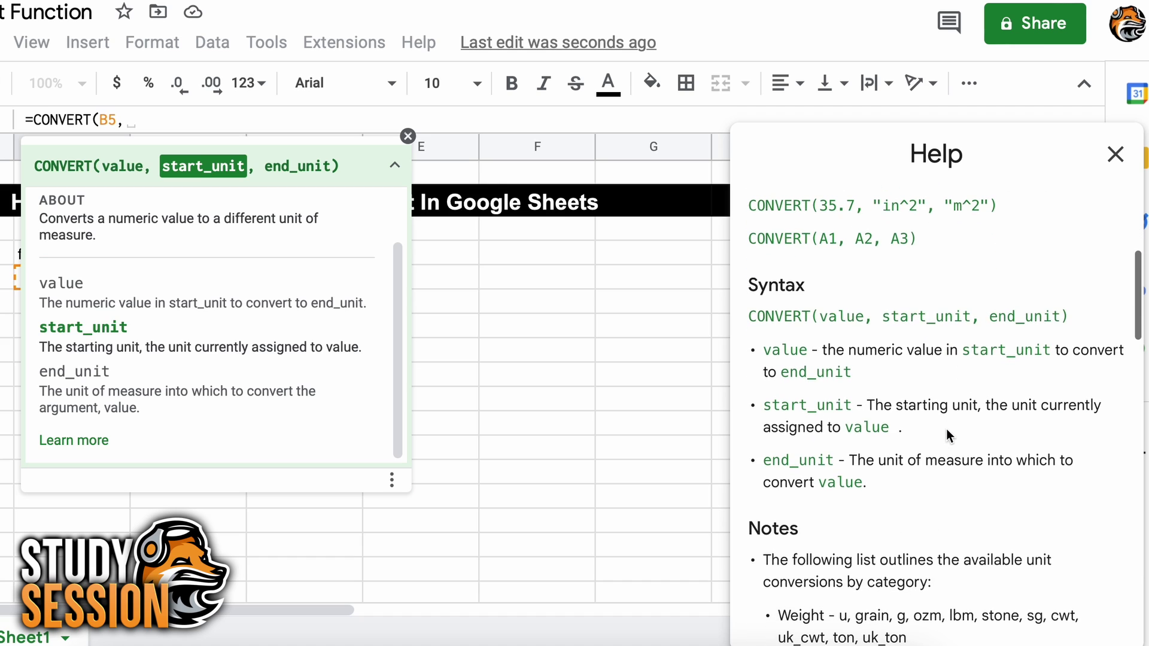
scroll(946, 428, down, 4)
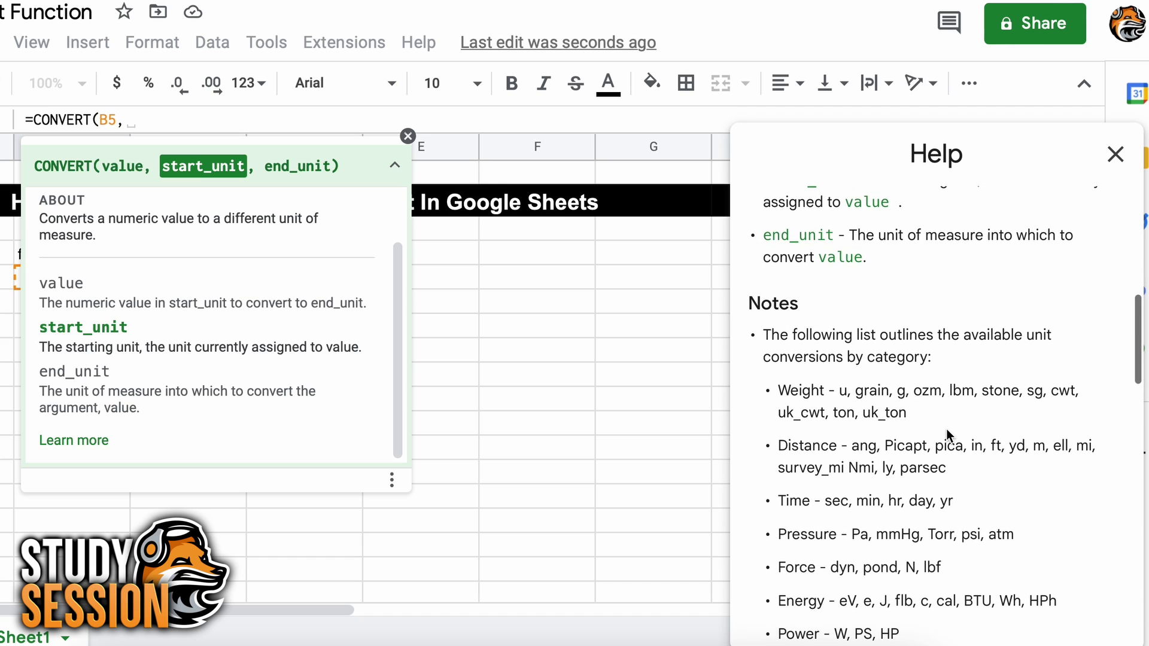
scroll(946, 428, down, 1)
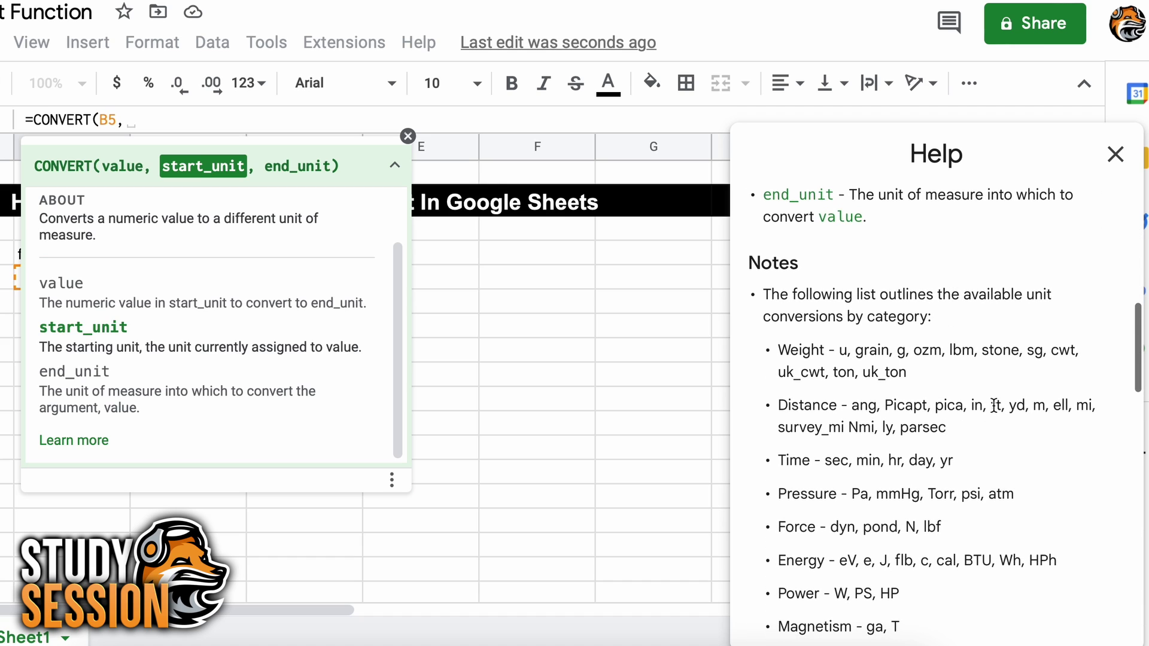
click(199, 118)
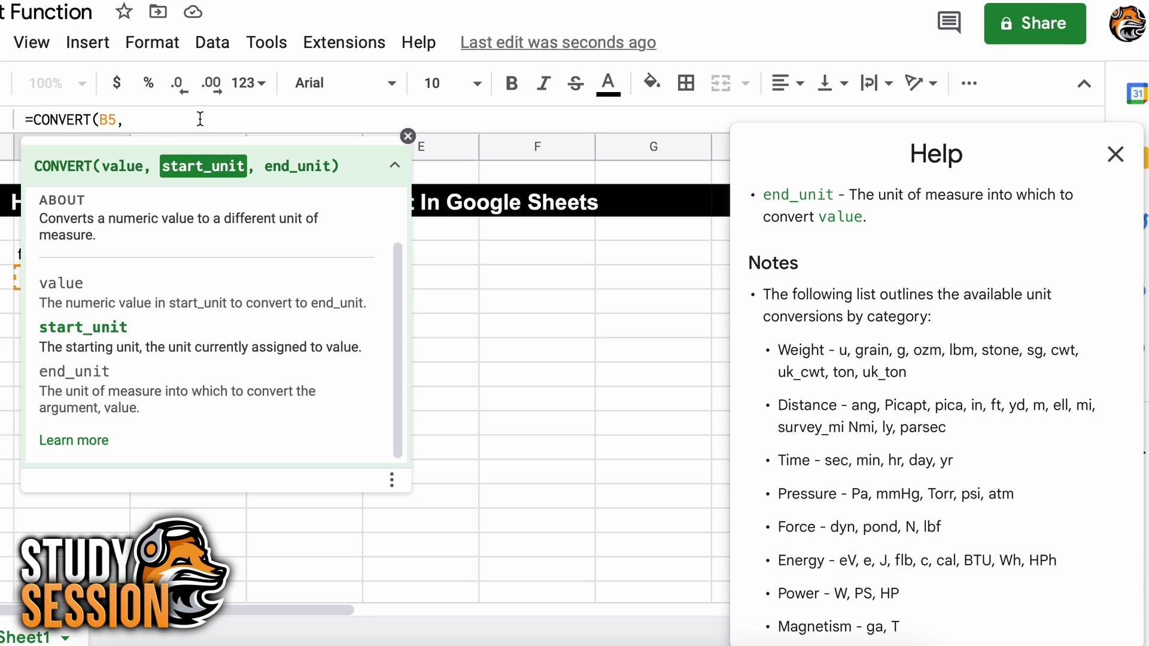
text("ft",)
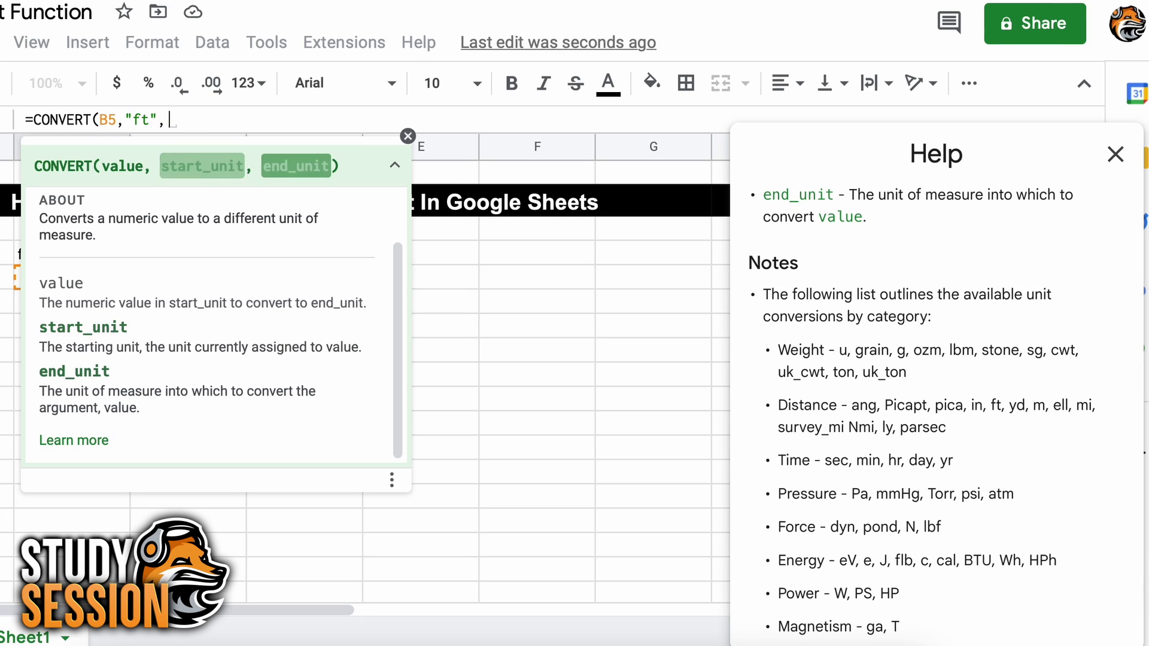
text(")
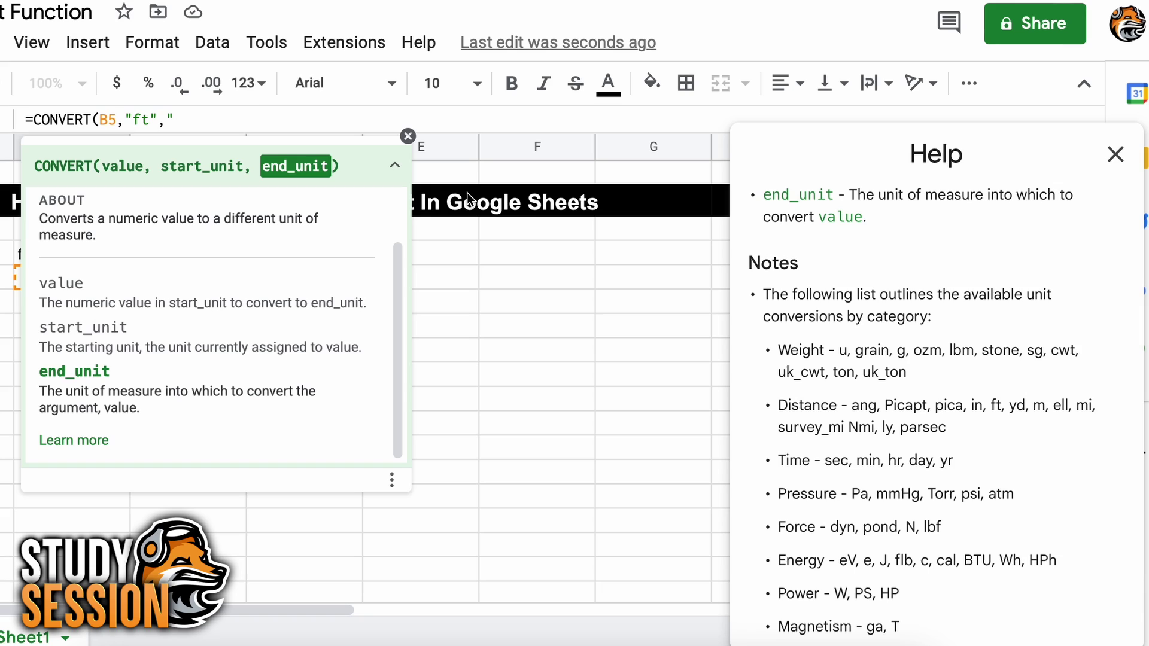
text(m")
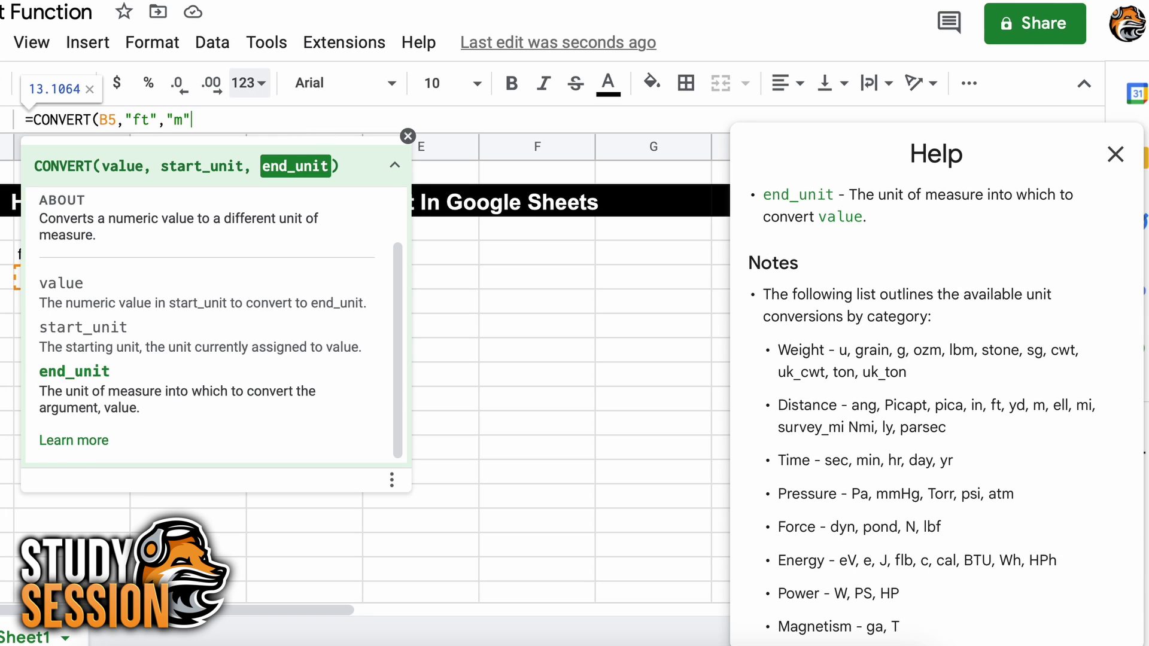
text())
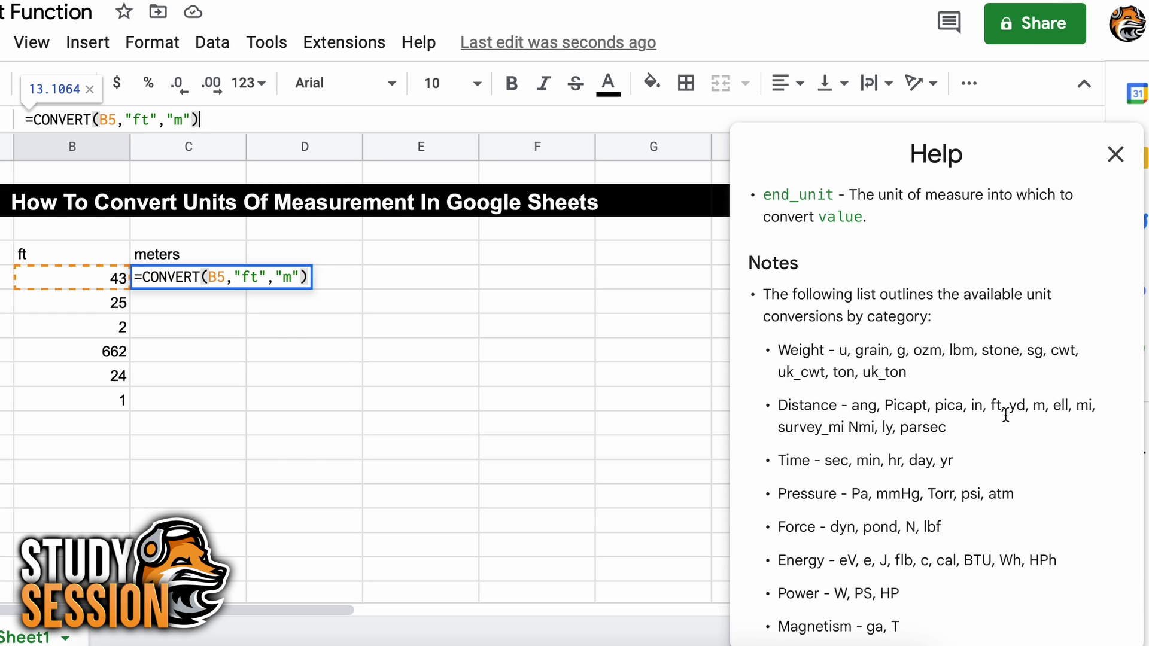
key(Return)
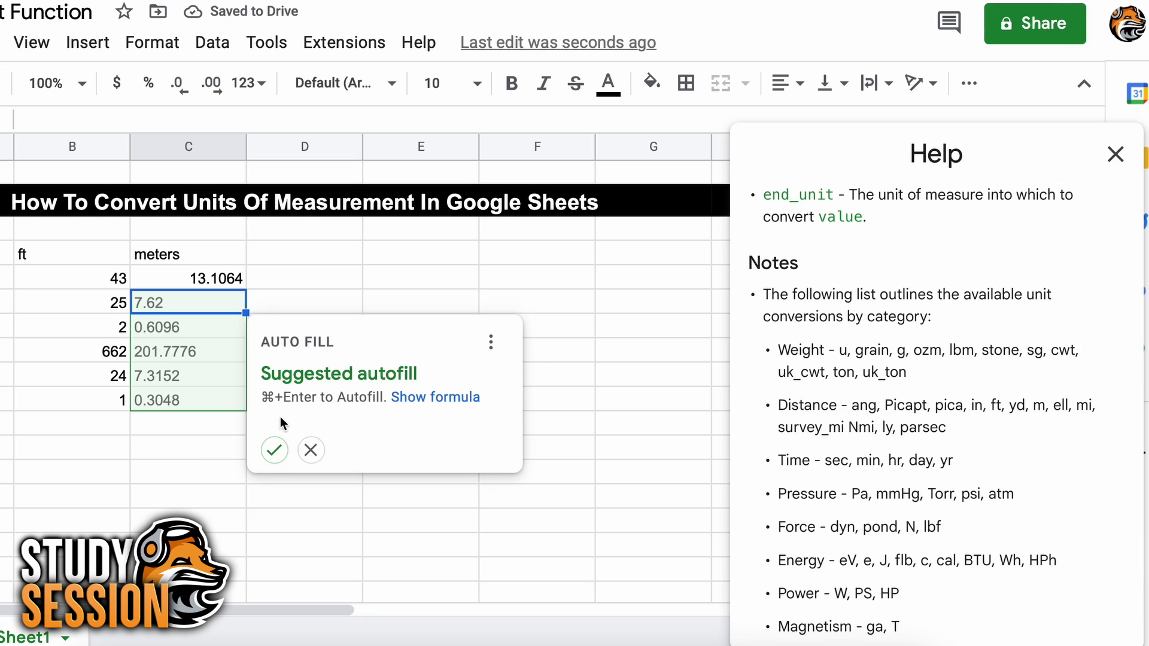
click(267, 298)
click(239, 278)
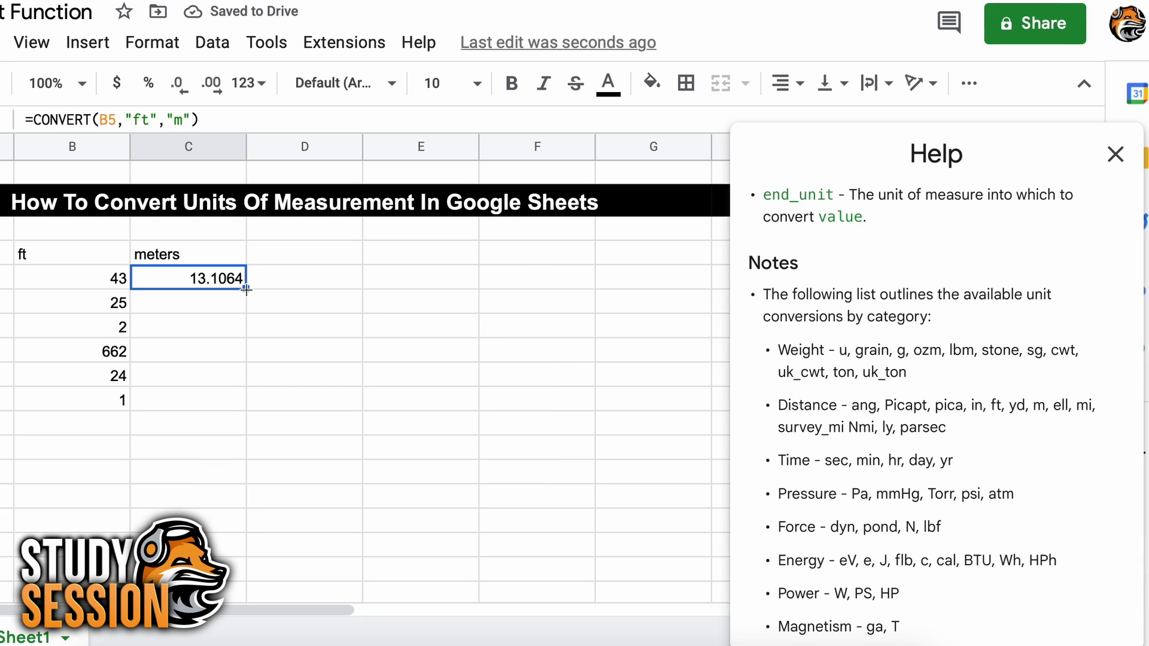
double_click(246, 290)
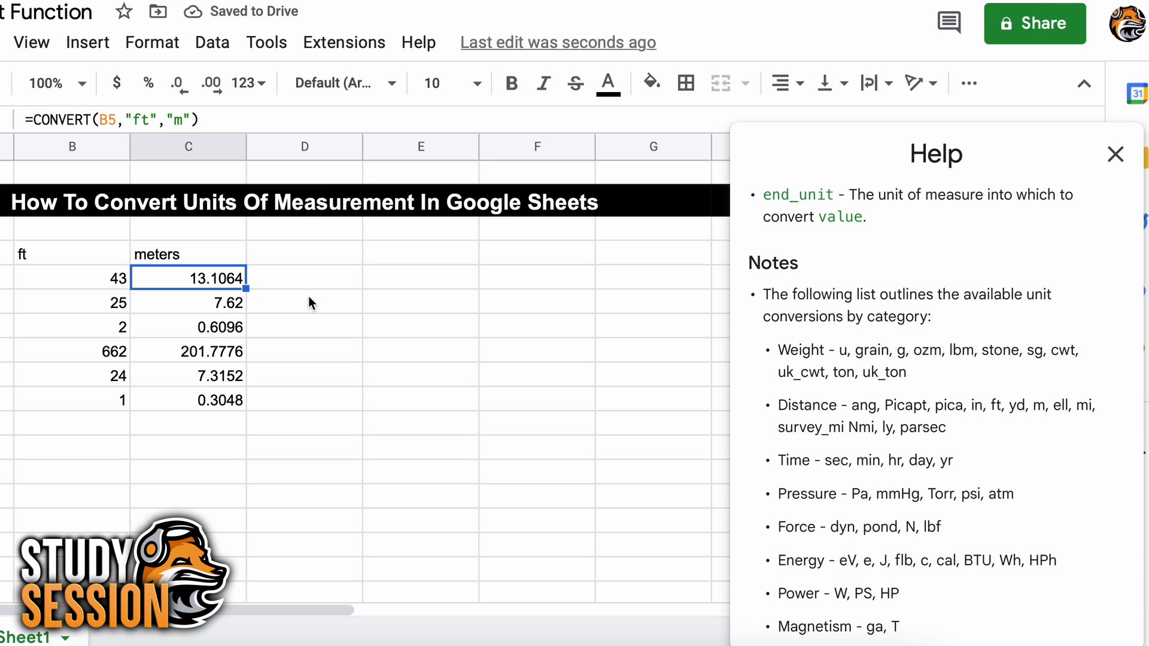
scroll(308, 296, right, 3)
scroll(307, 295, left, 3)
click(426, 260)
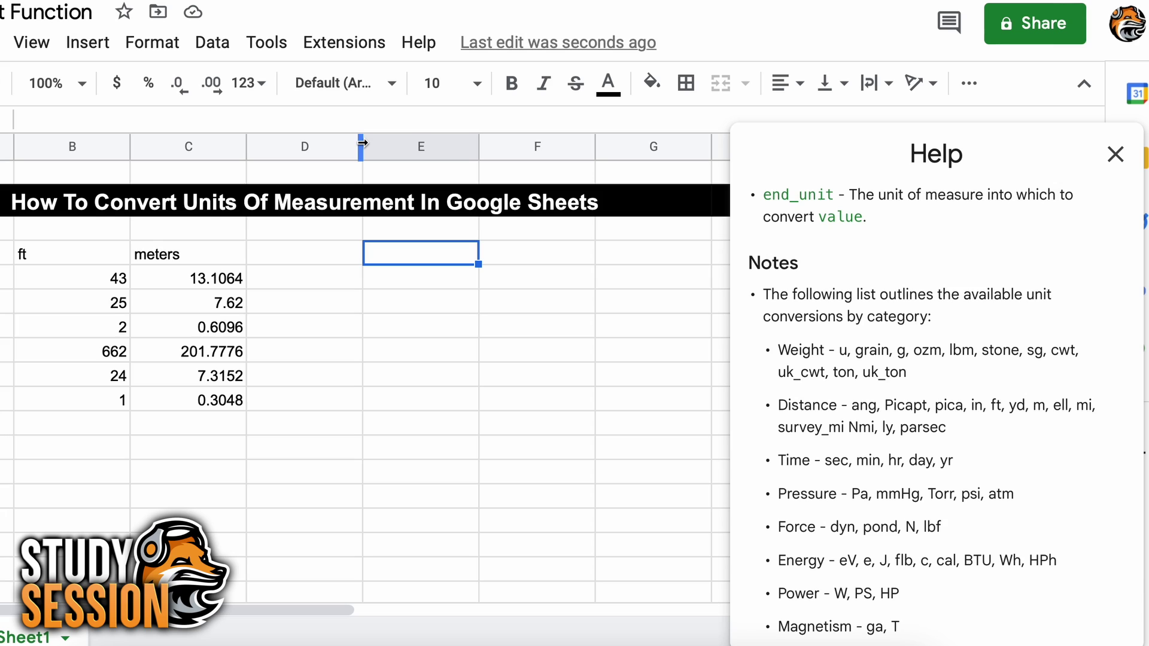
Narrow column D and add headers ingredients, cups and tablespoons in E4:G4
drag(361, 142, 285, 143)
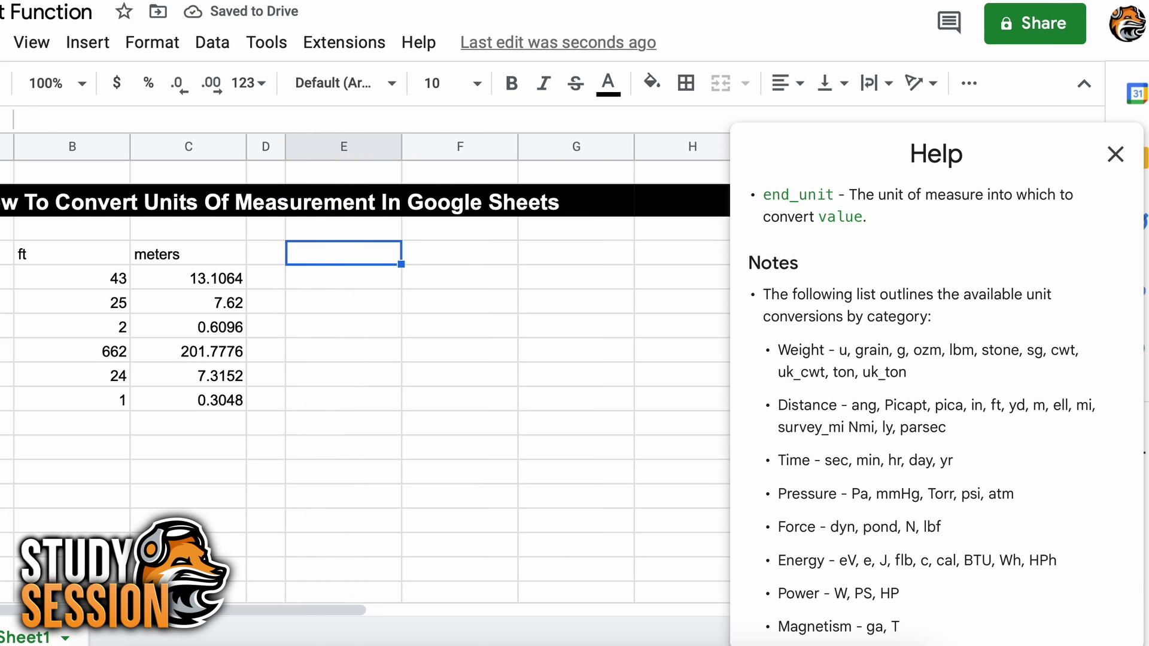
text(ingredients)
key(Tab)
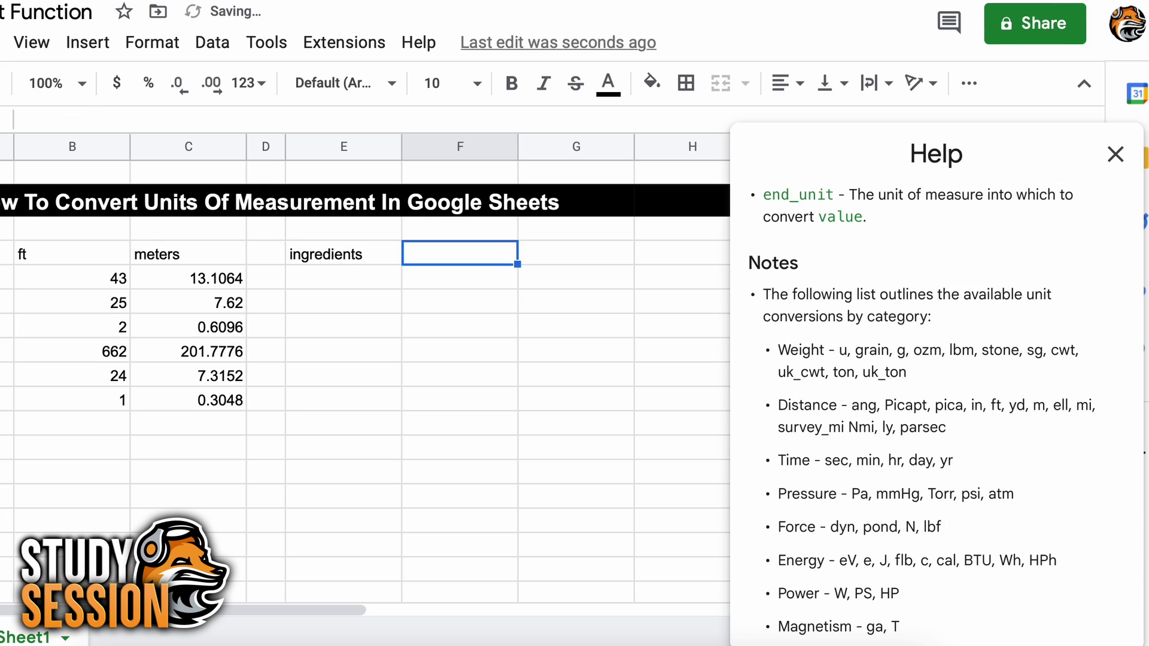
text(cups)
key(Tab)
text(tablespp)
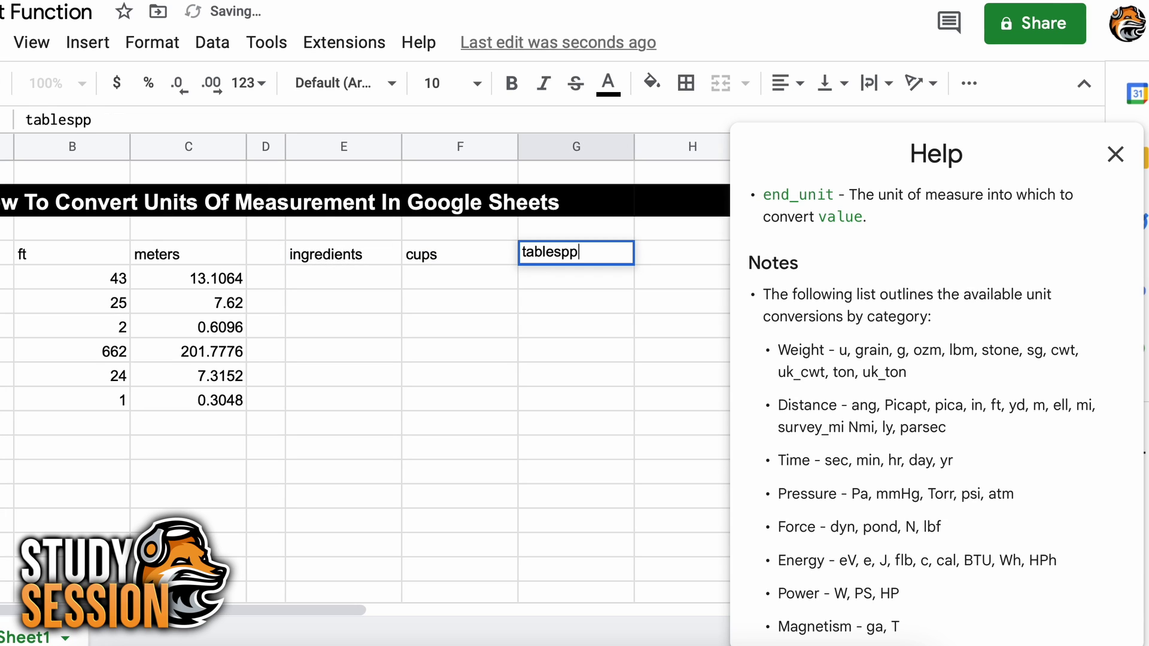
key(BackSpace)
text(oons)
key(Tab)
List the ingredients flour, water, vanilla, milk and sugar in E5:E9
click(317, 268)
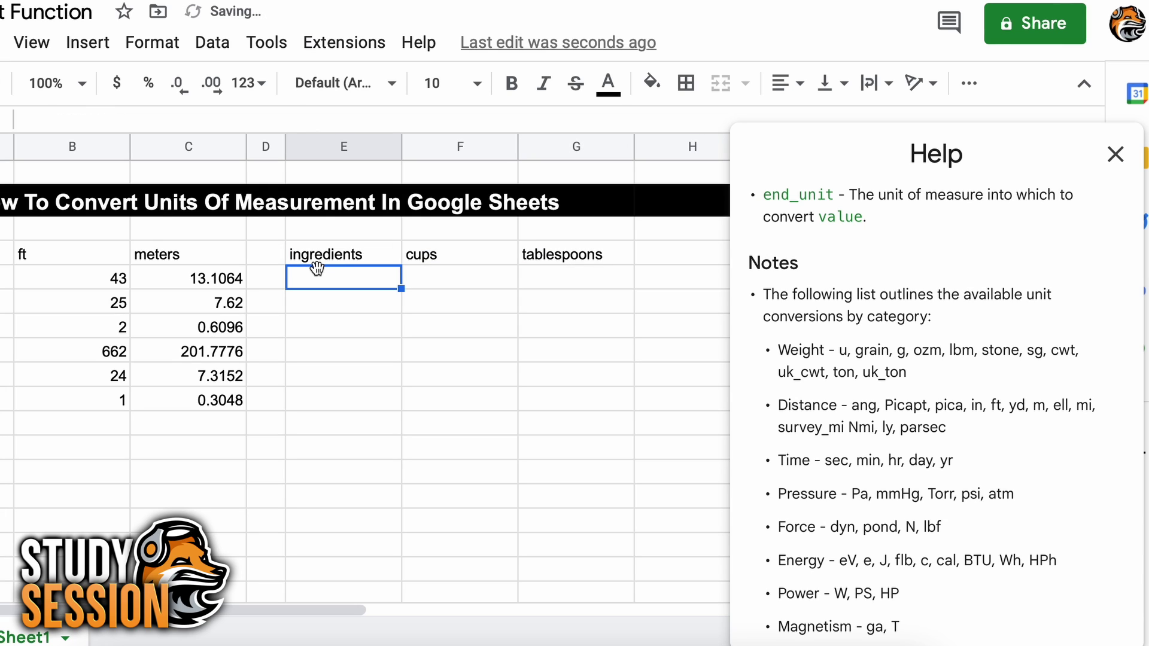
drag(318, 277, 318, 377)
text(flour)
key(Return)
text(wat)
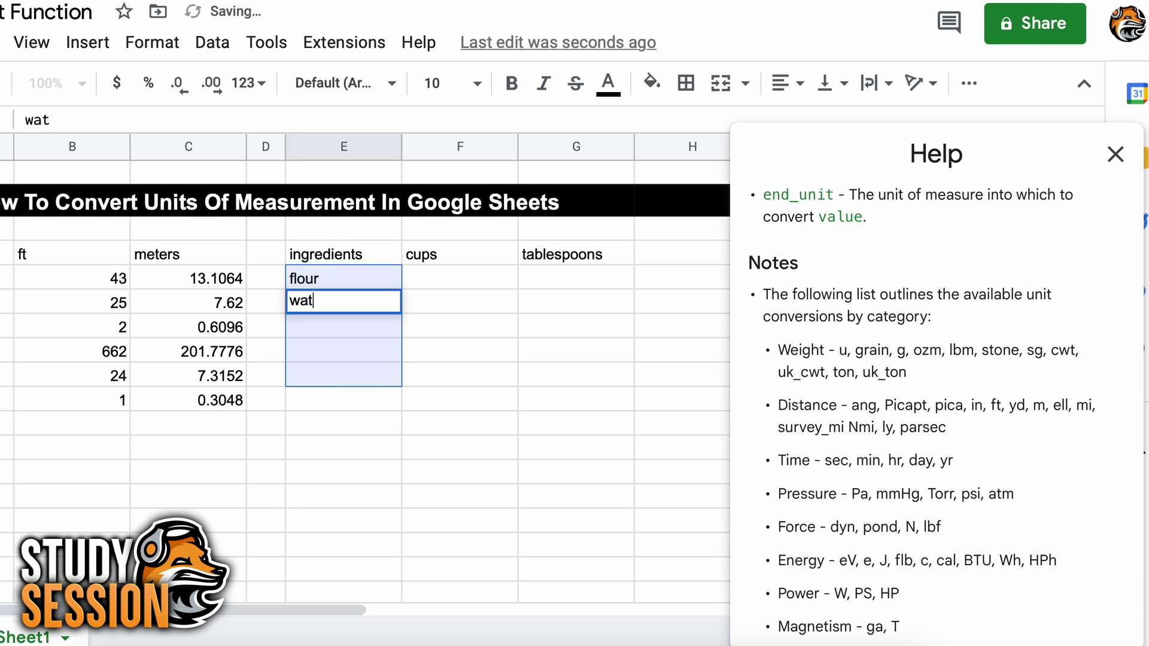
text(er)
key(Return)
text(vaniall)
key(Return)
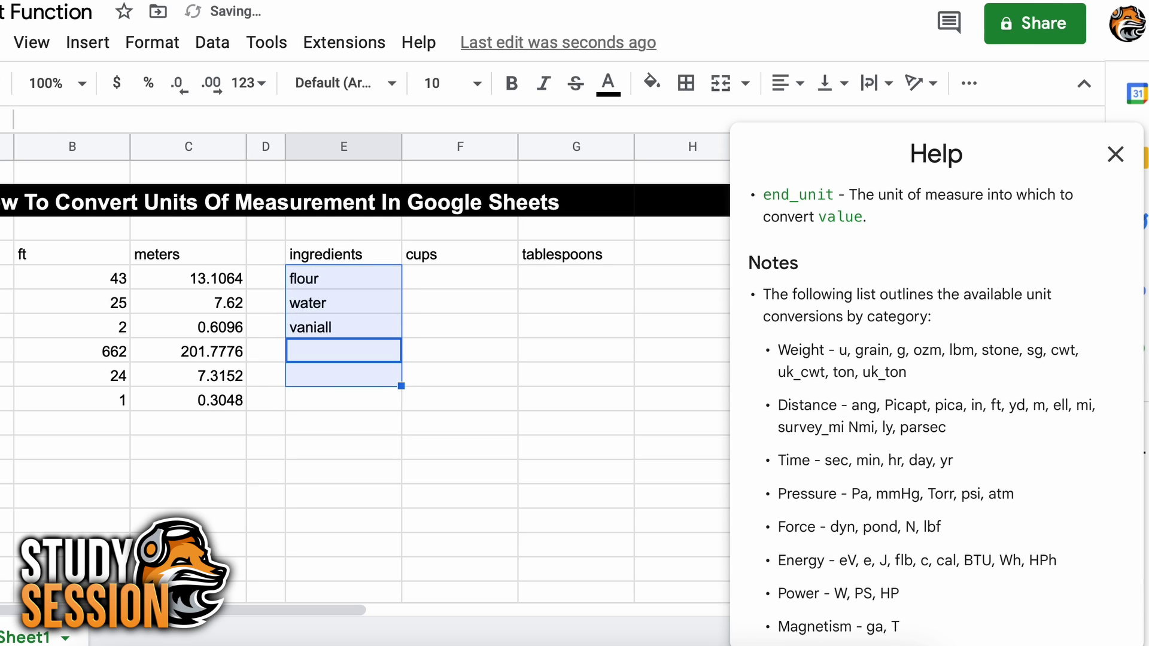
key(Up)
text(vania)
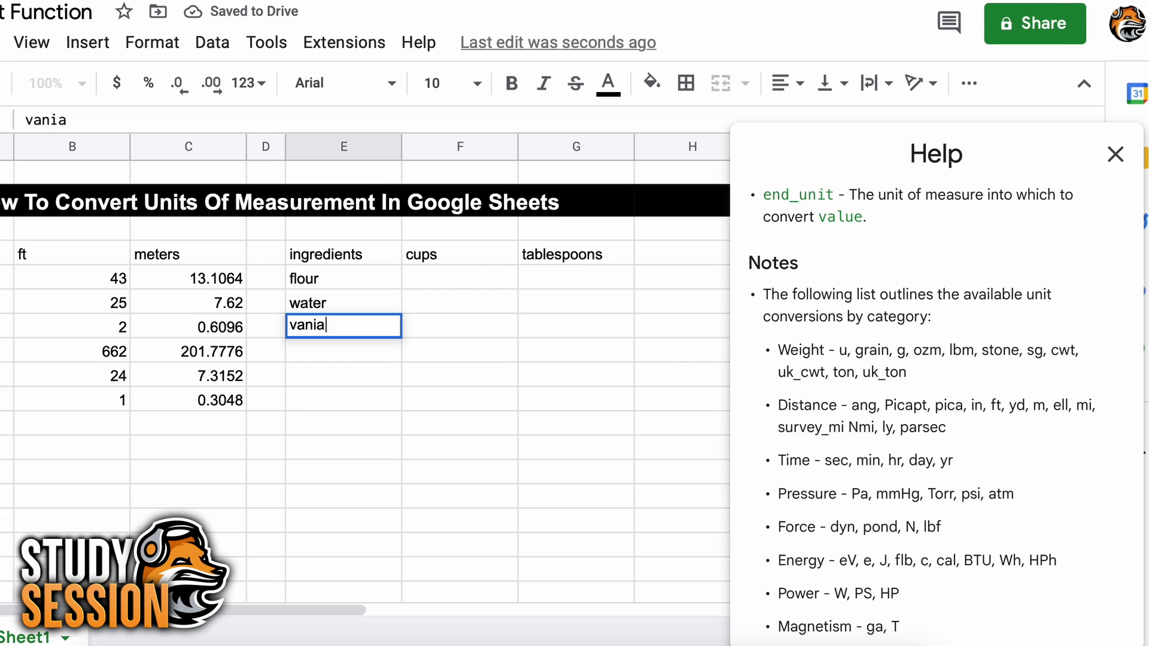
key(BackSpace)
text(lla)
key(Tab)
click(331, 342)
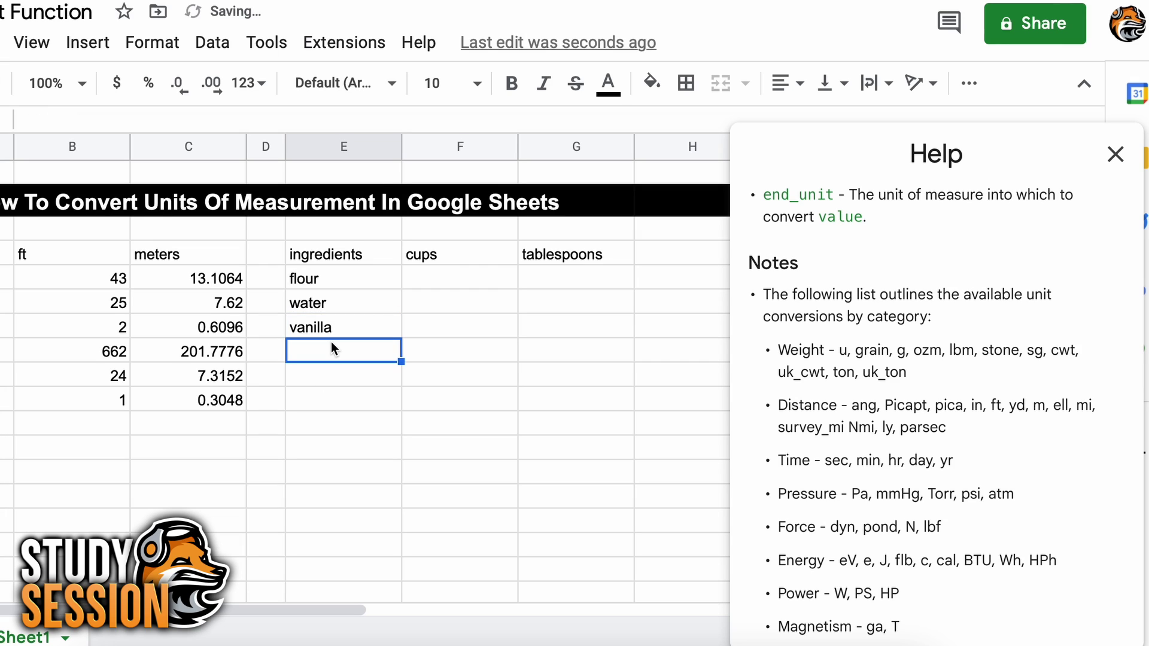
text(milk)
key(Tab)
key(Return)
text(su)
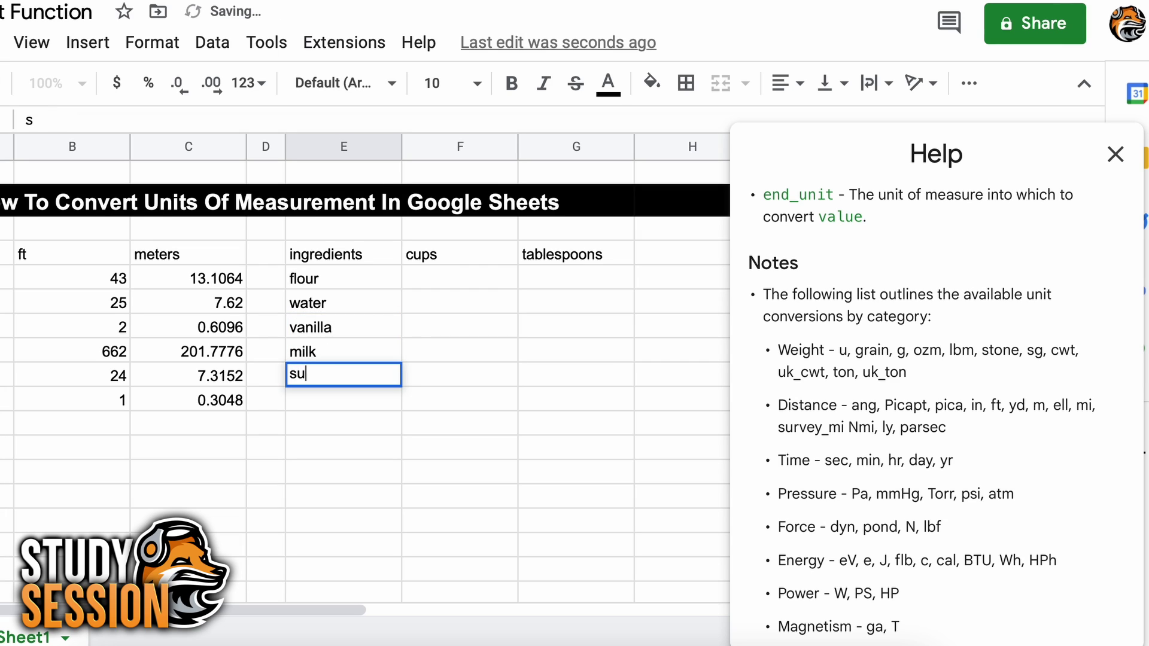
text(gar)
key(Tab)
Enter the cup amounts 3, 2, 0.1 and 1 in F5:F8
click(472, 289)
text(3)
key(Return)
text(2)
key(Return)
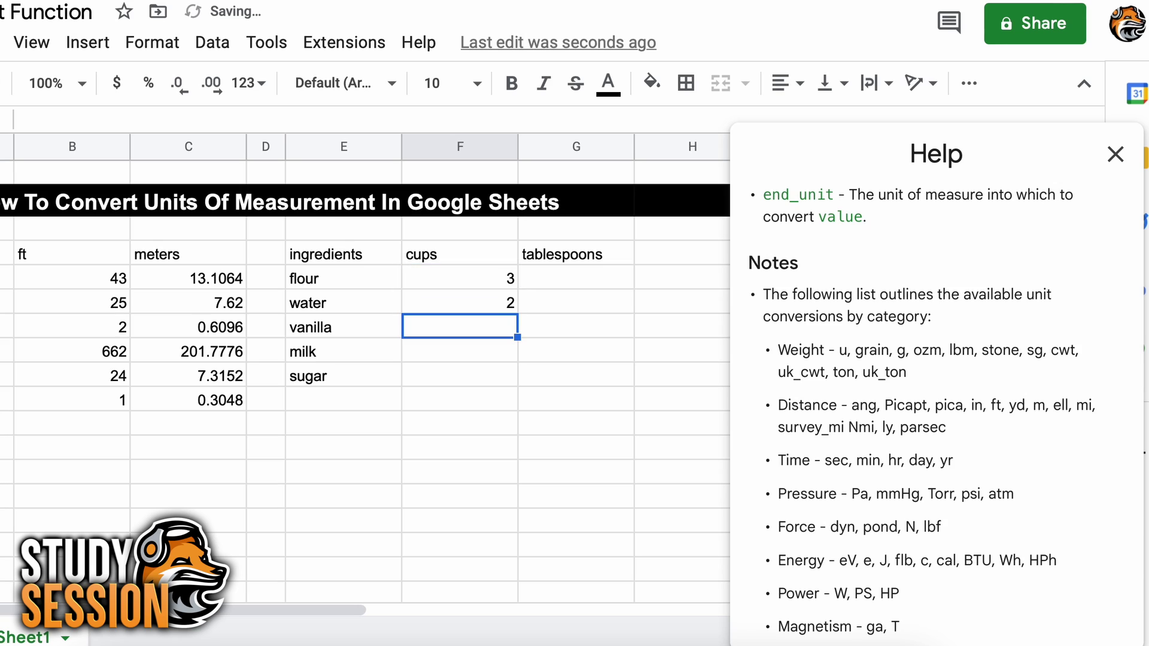
text(0.1)
key(Return)
text(1)
key(Return)
Set sugar's cup amount in F9 to 0.5
text(2)
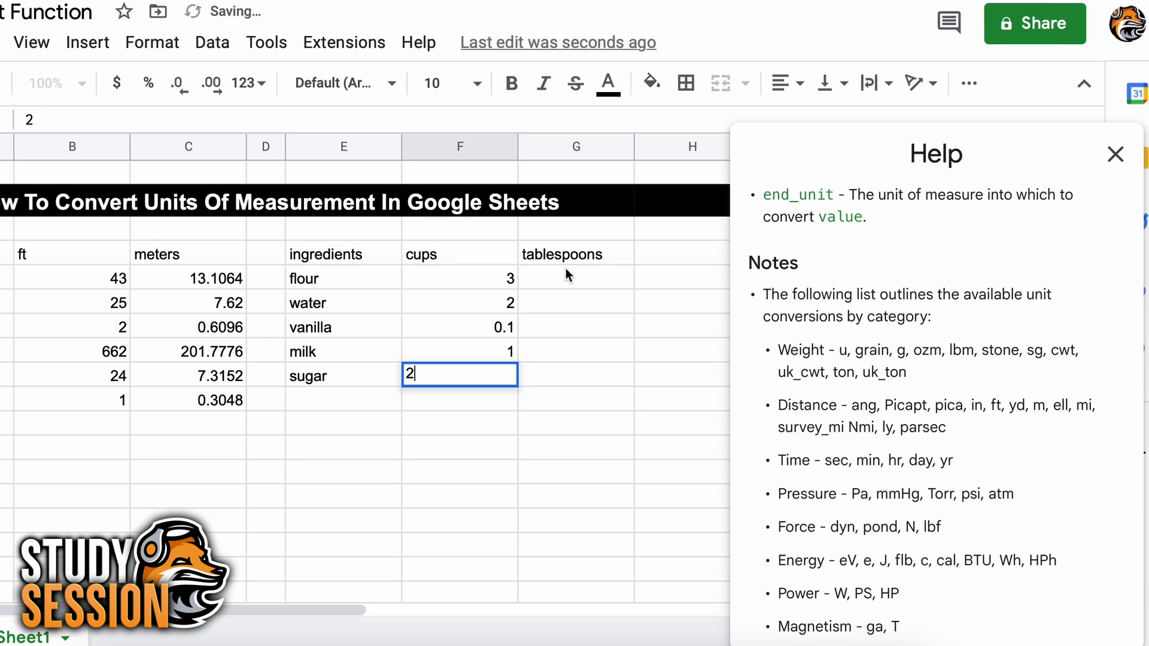
key(BackSpace)
text(0.5)
key(Tab)
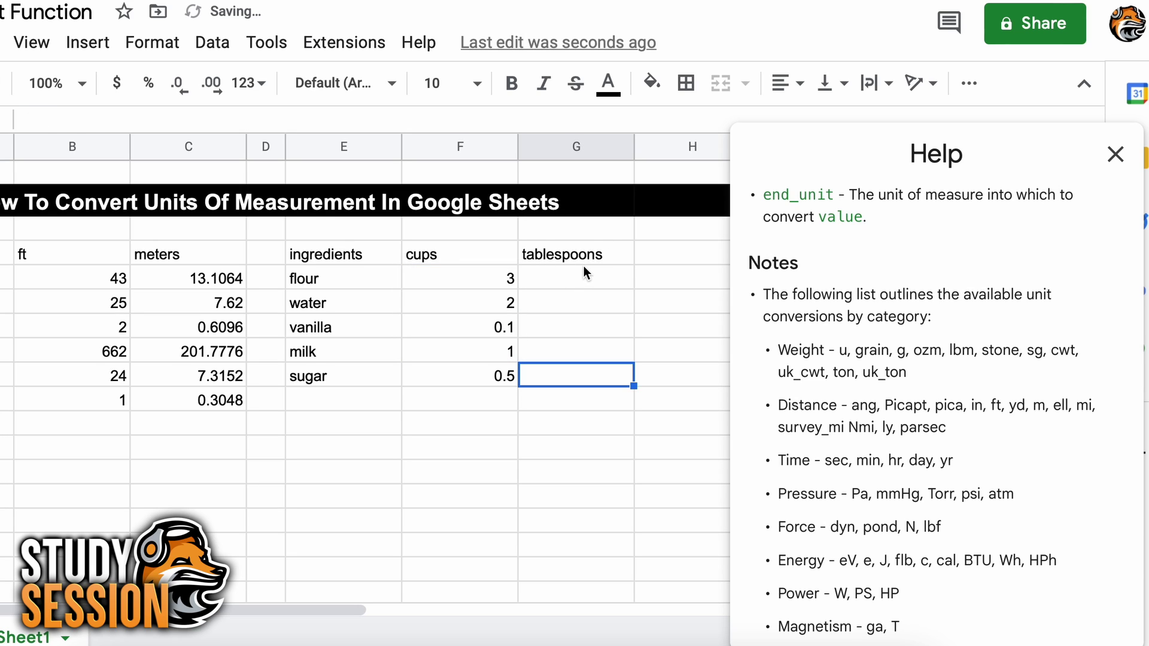
In G5 enter =CONVERT(F5,"cup","tbs") to convert flour's cups to tablespoons
click(584, 265)
click(583, 271)
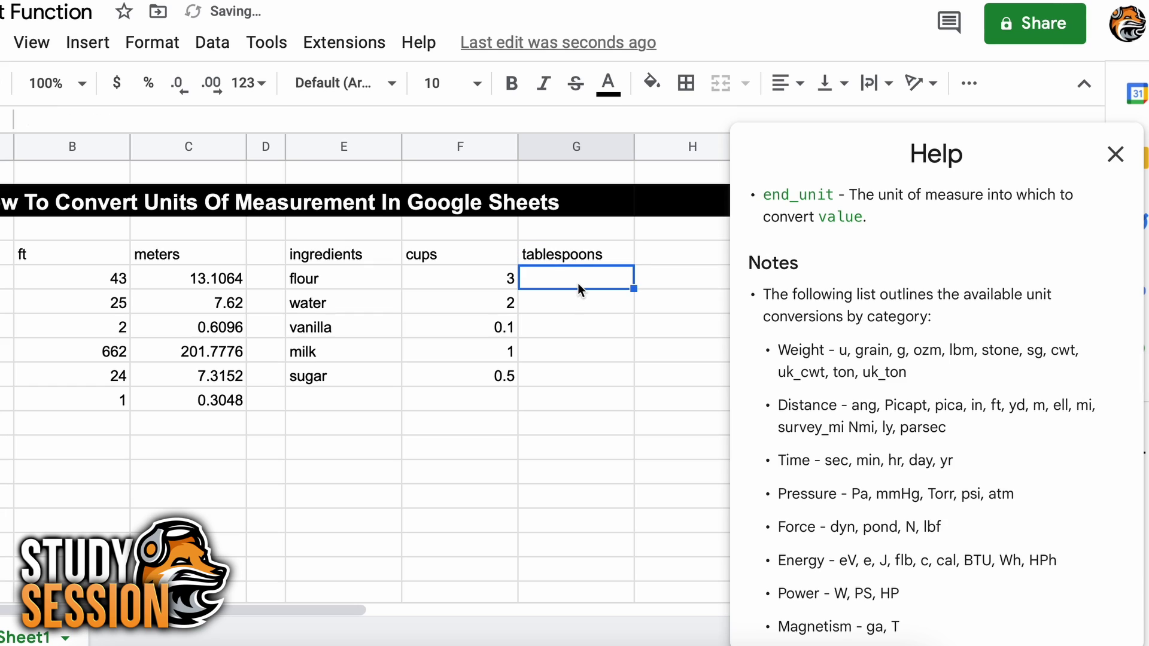
text(=CON)
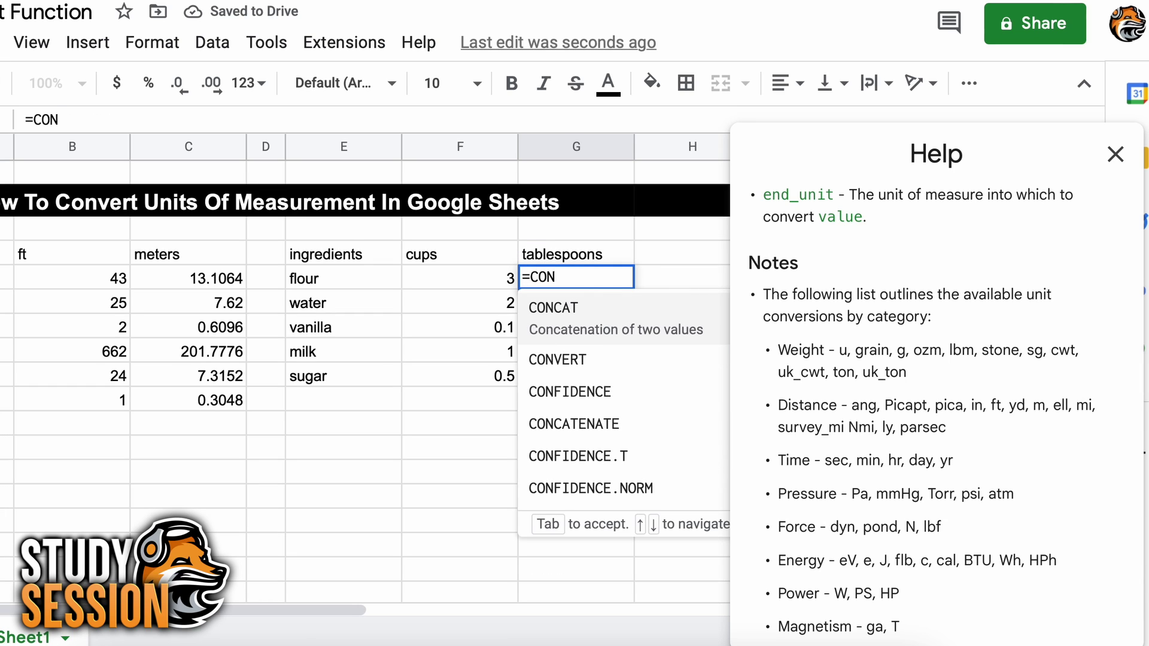
text(V)
key(Tab)
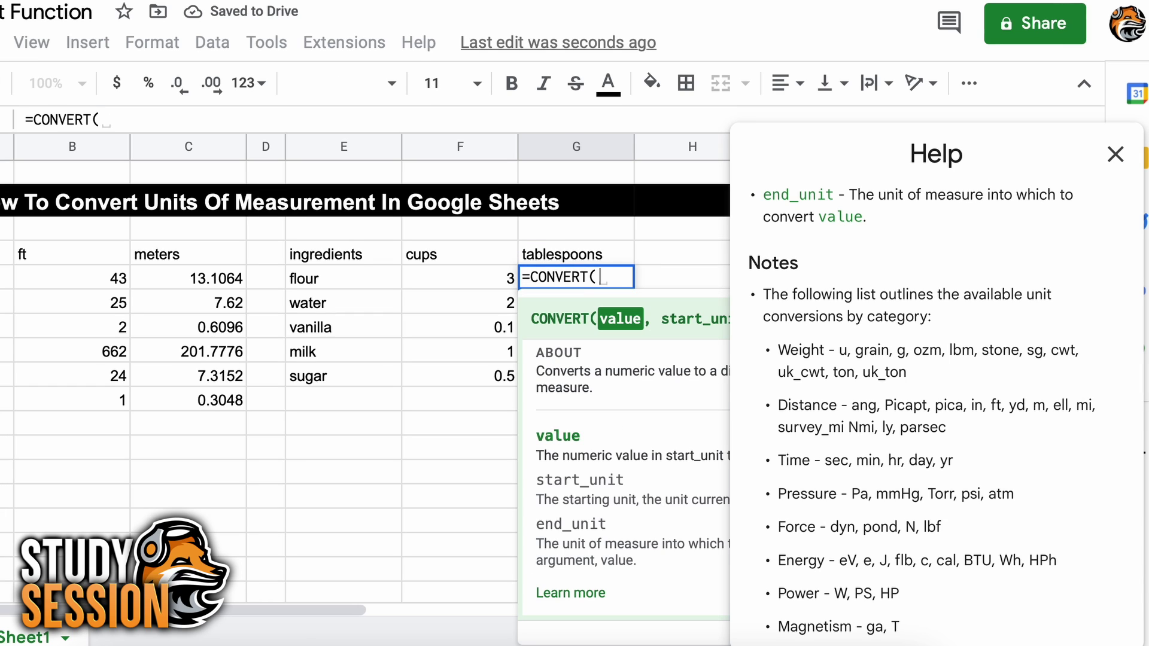
click(501, 278)
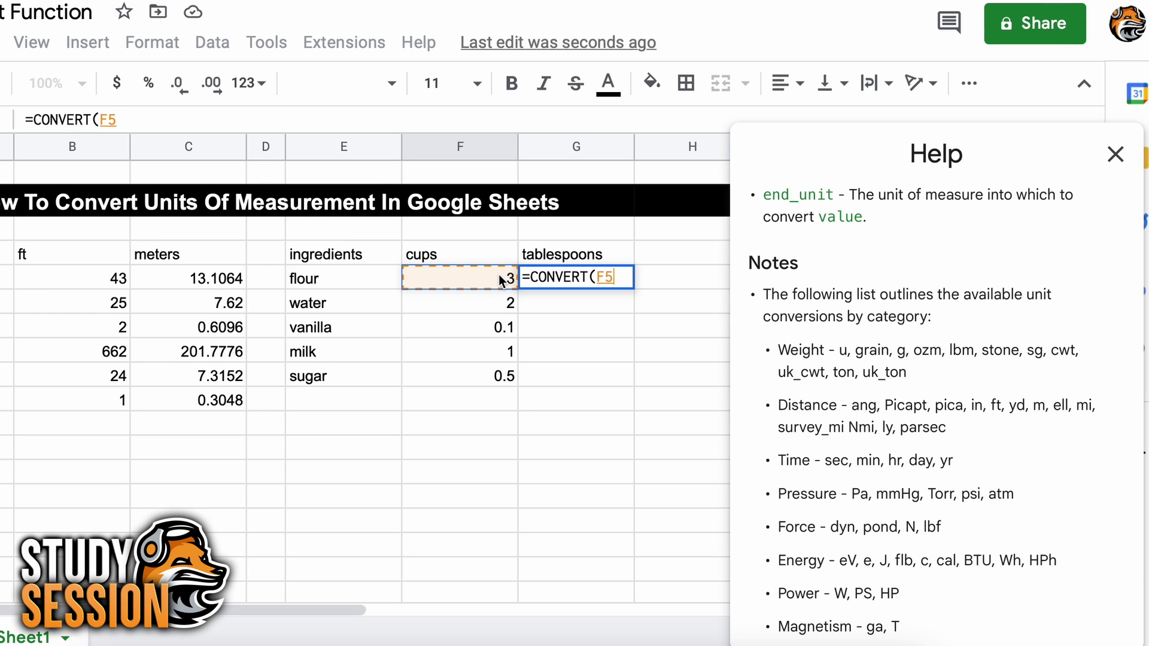
text(,)
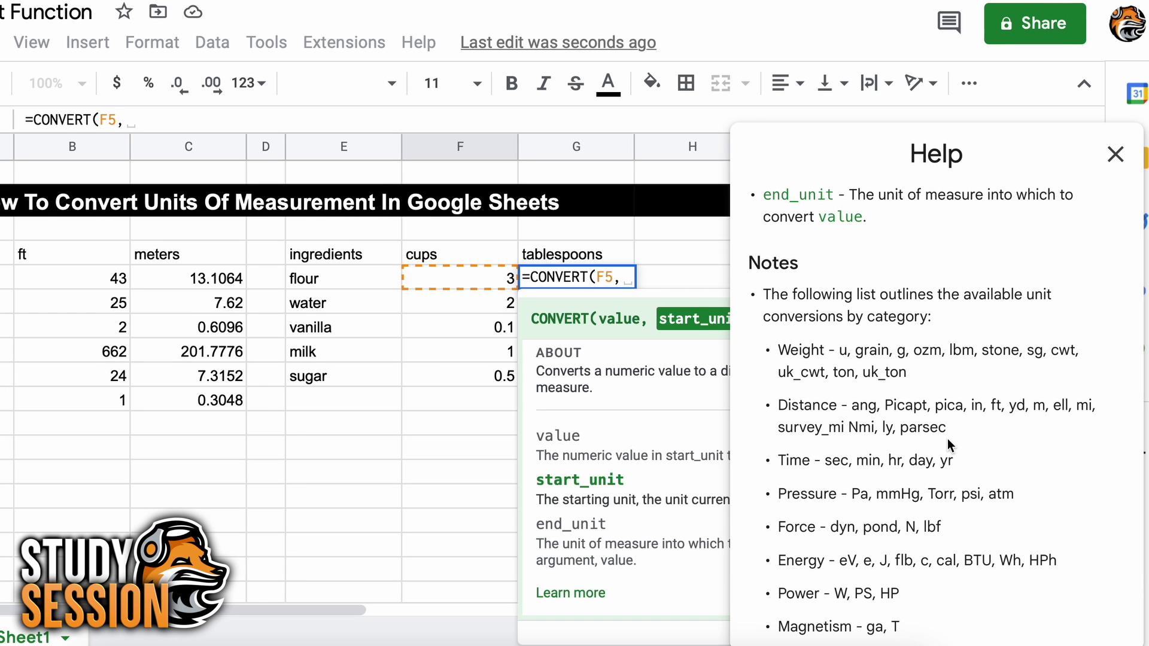
scroll(947, 439, down, 3)
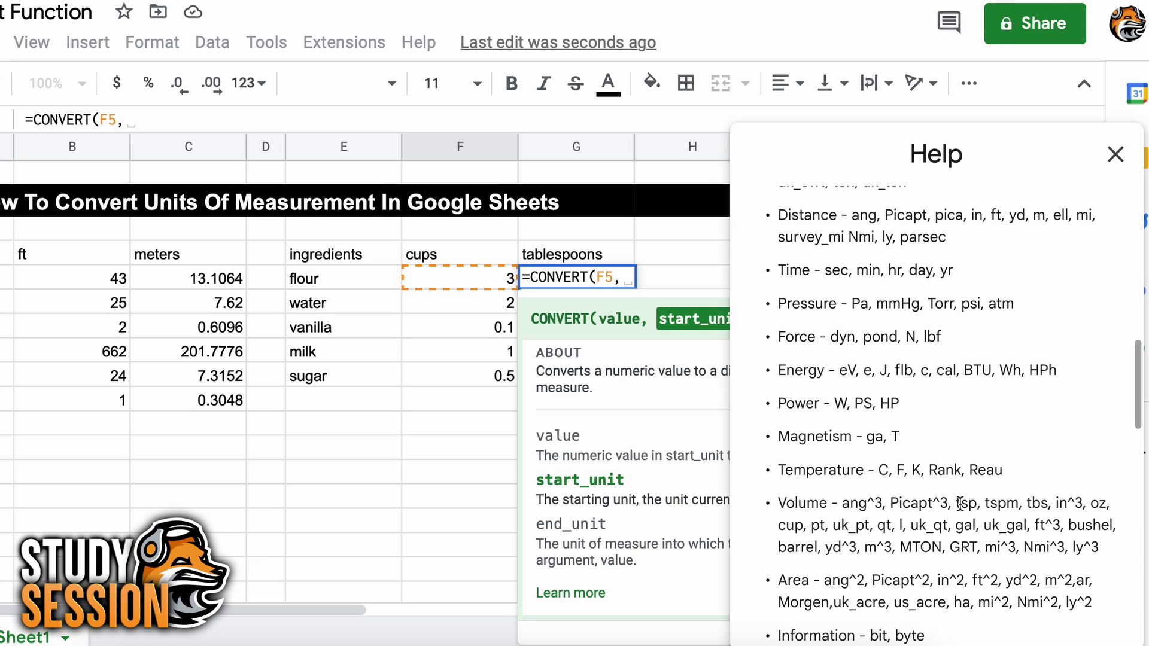
text(")
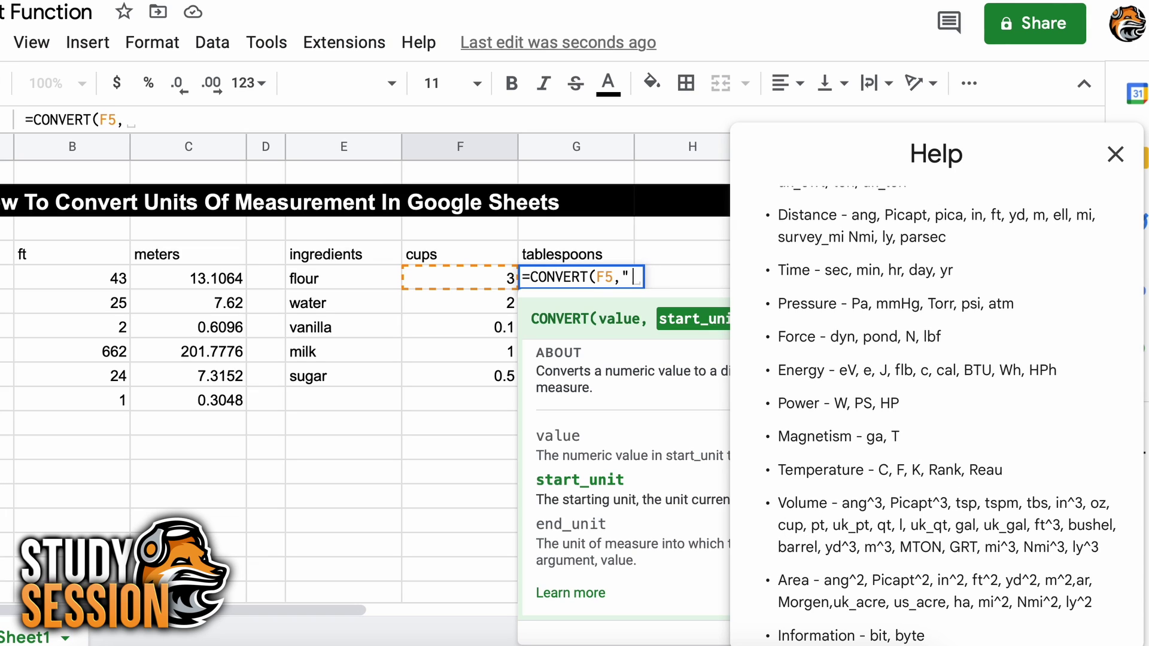
text(cupp)
key(BackSpace)
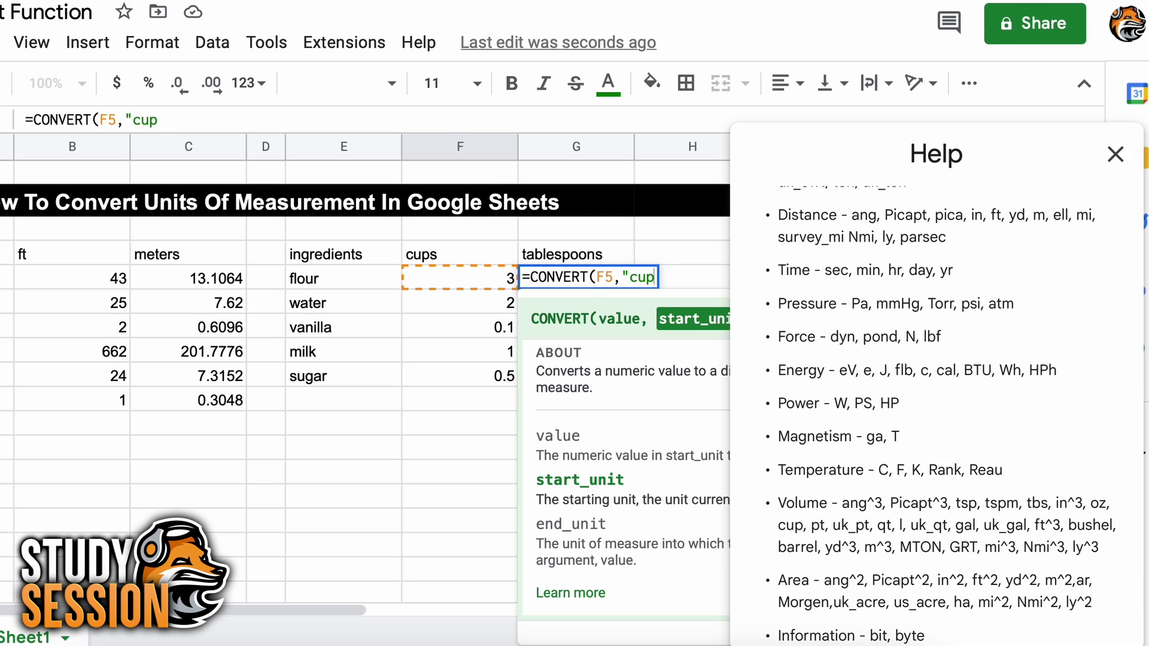
text(",")
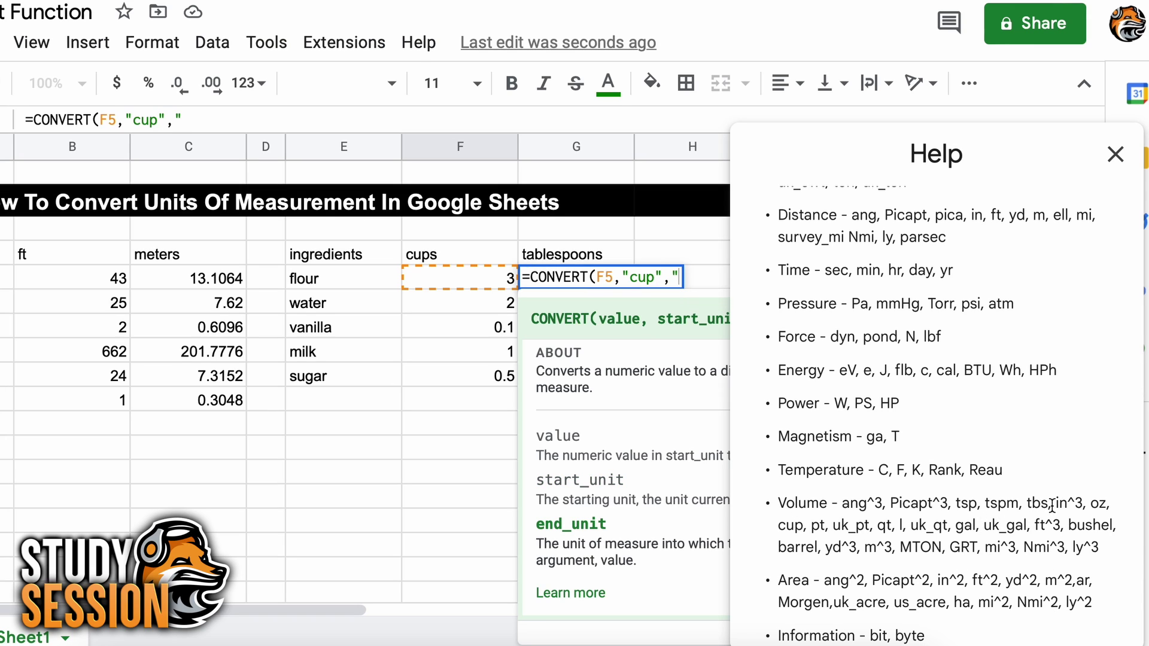
text(tbs)
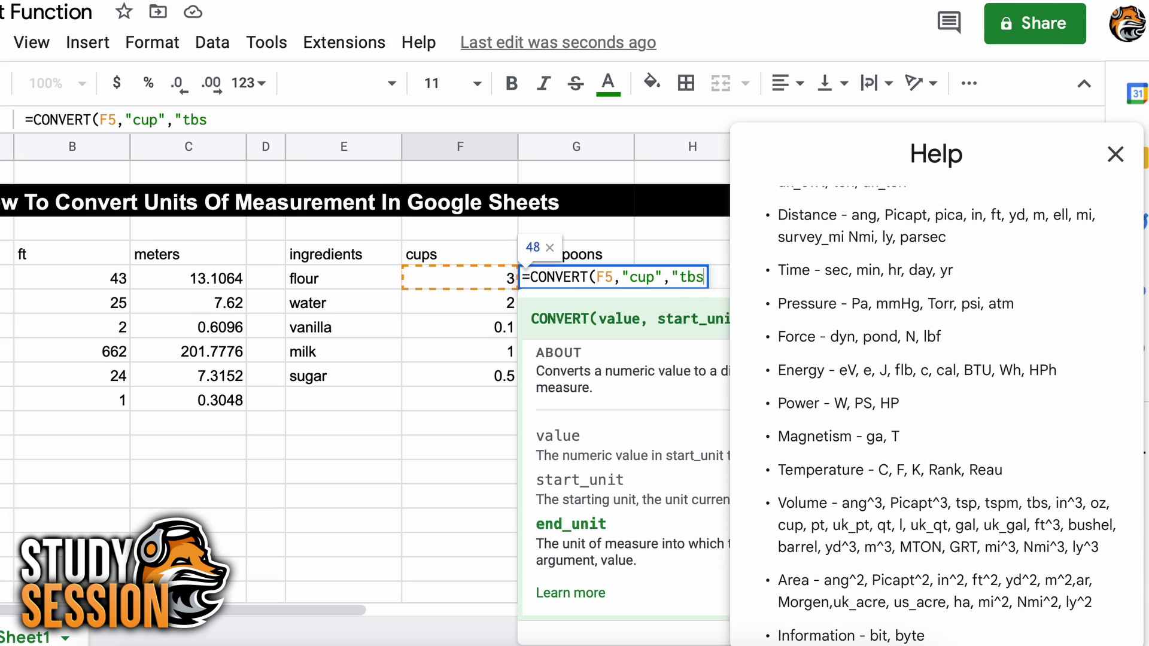
text("))
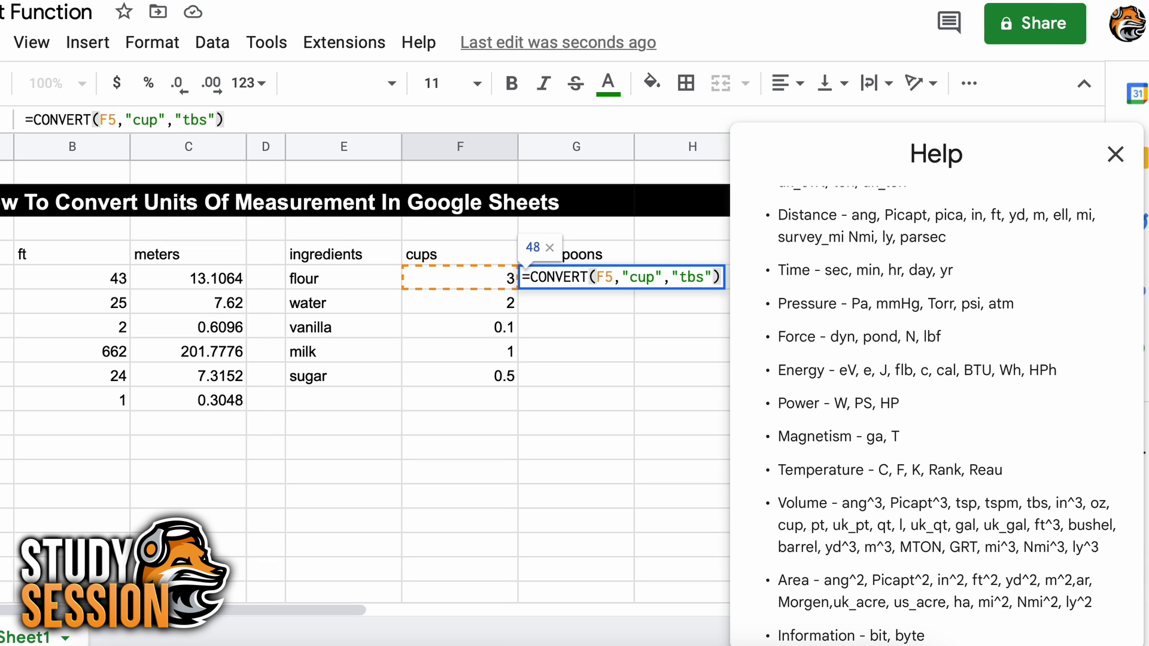
scroll(493, 419, right, 4)
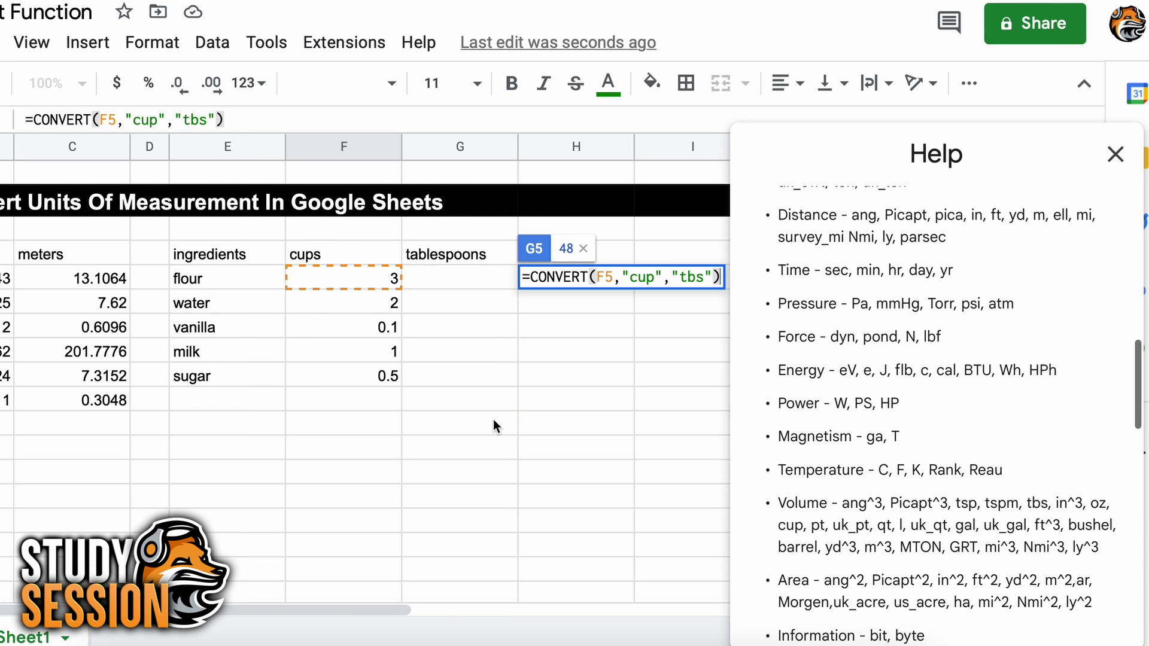
Commit the G5 formula and accept Auto Fill, giving 32, 1.6, 16 and 8 tablespoons
key(Return)
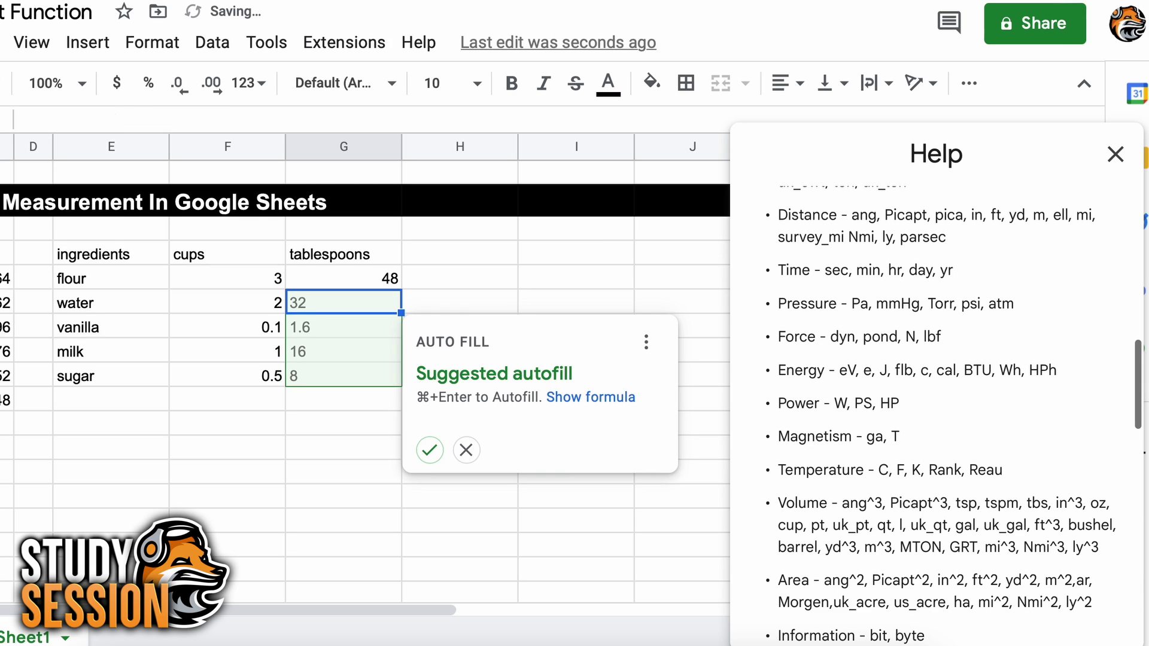
click(429, 450)
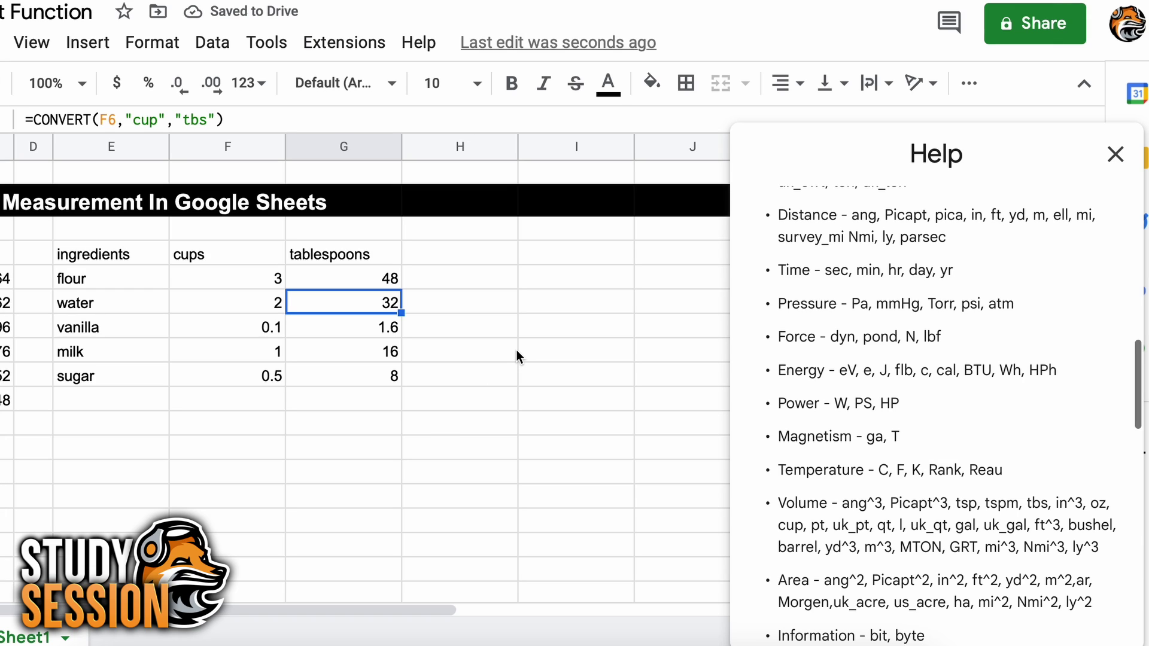
scroll(517, 354, right, 1)
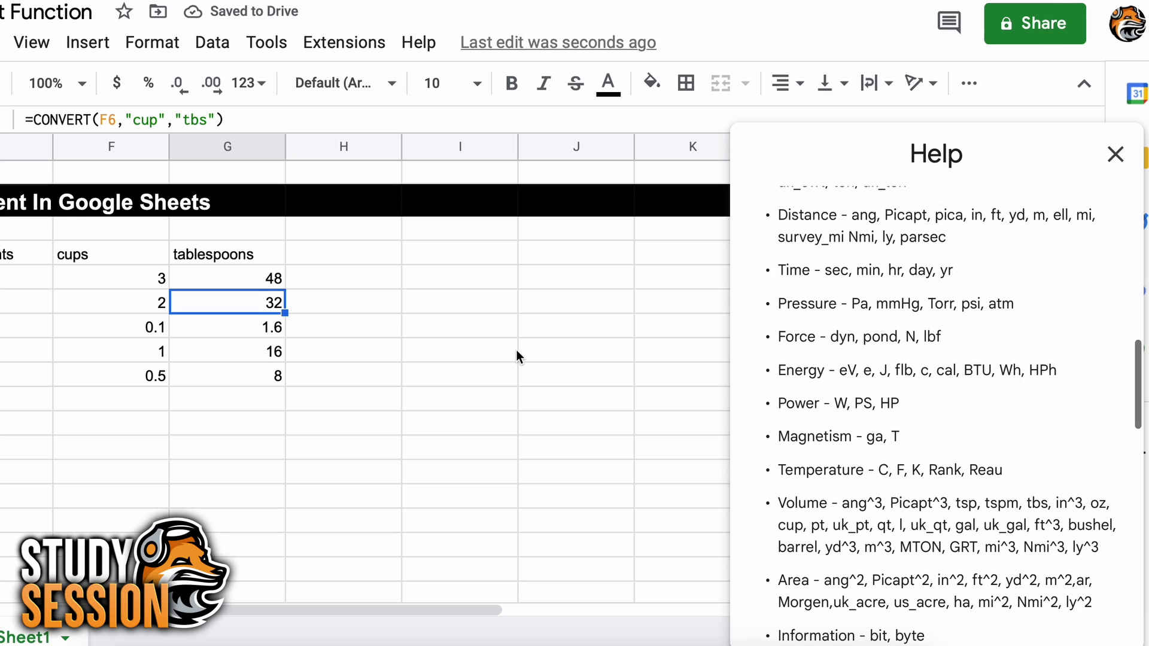
scroll(515, 350, right, 1)
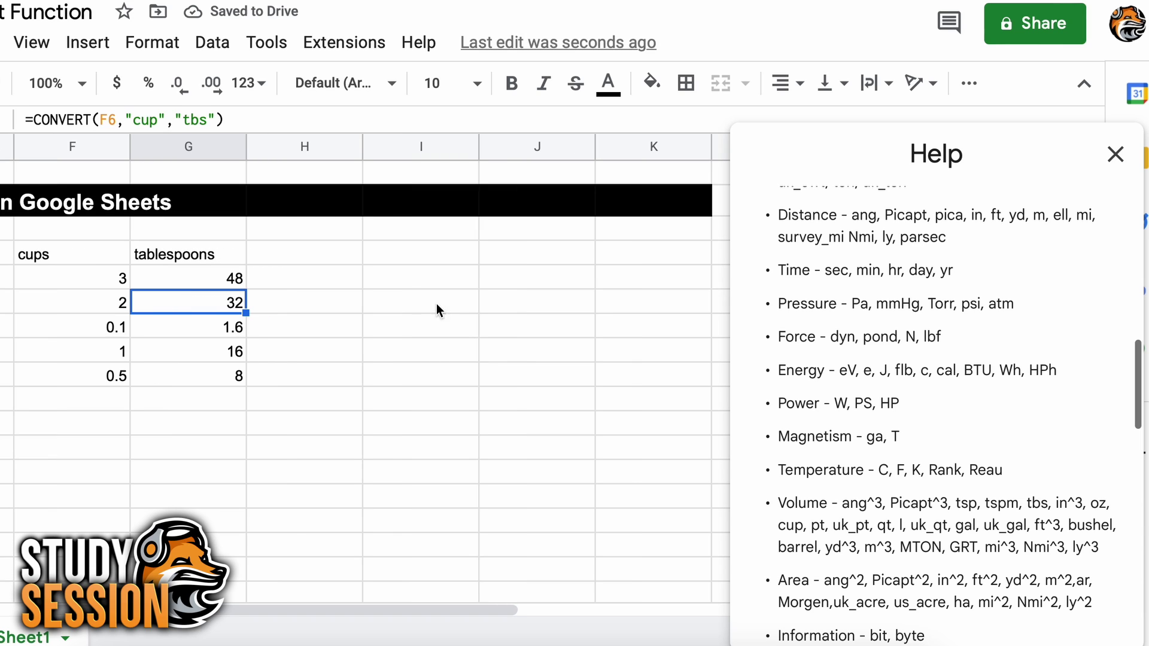
Head I4:J4 with kg/m^2 and lbs/ft^2 and enter 1 in I5
click(409, 255)
text(kg/m^2)
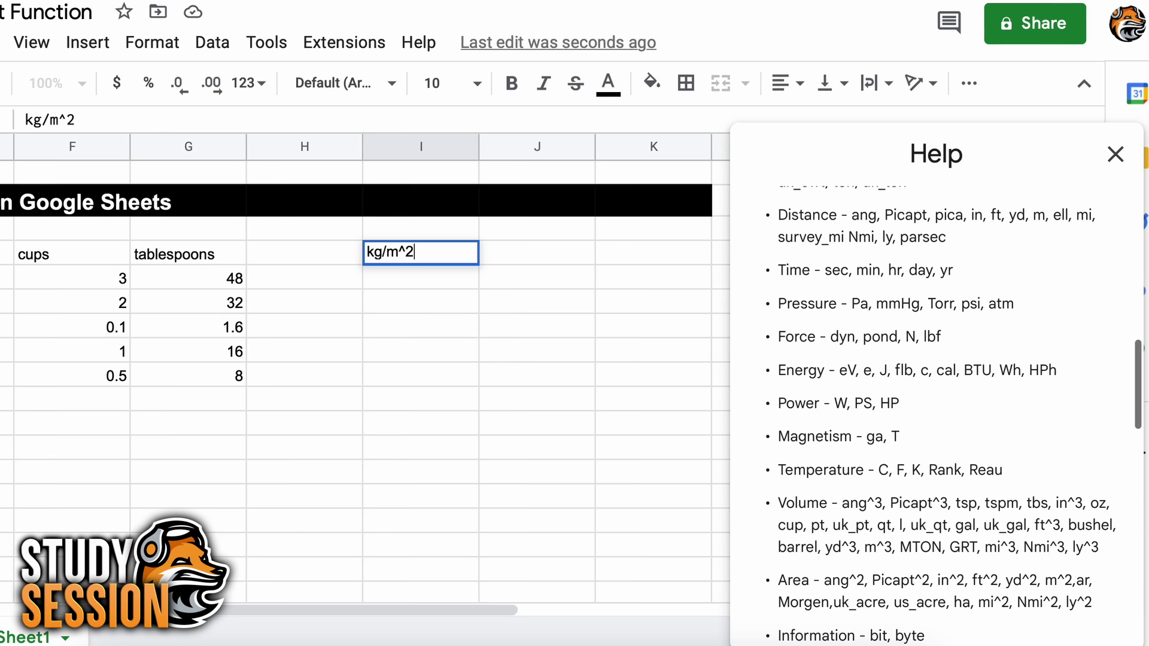
key(Tab)
text(lbs)
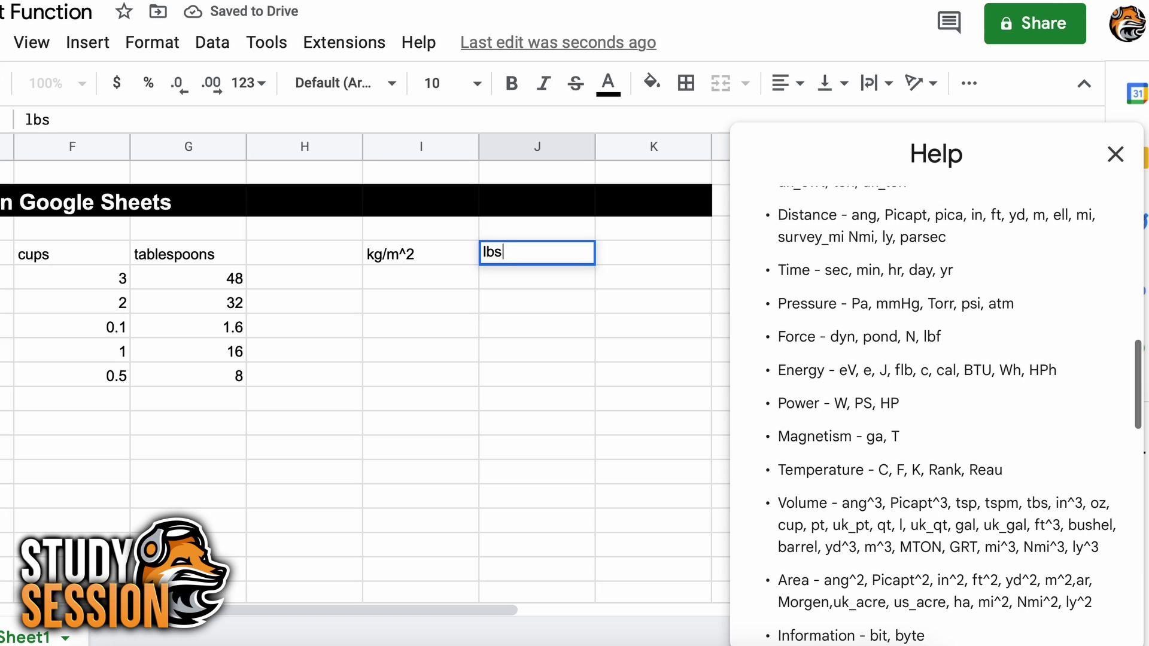
text(/ft^2)
key(Tab)
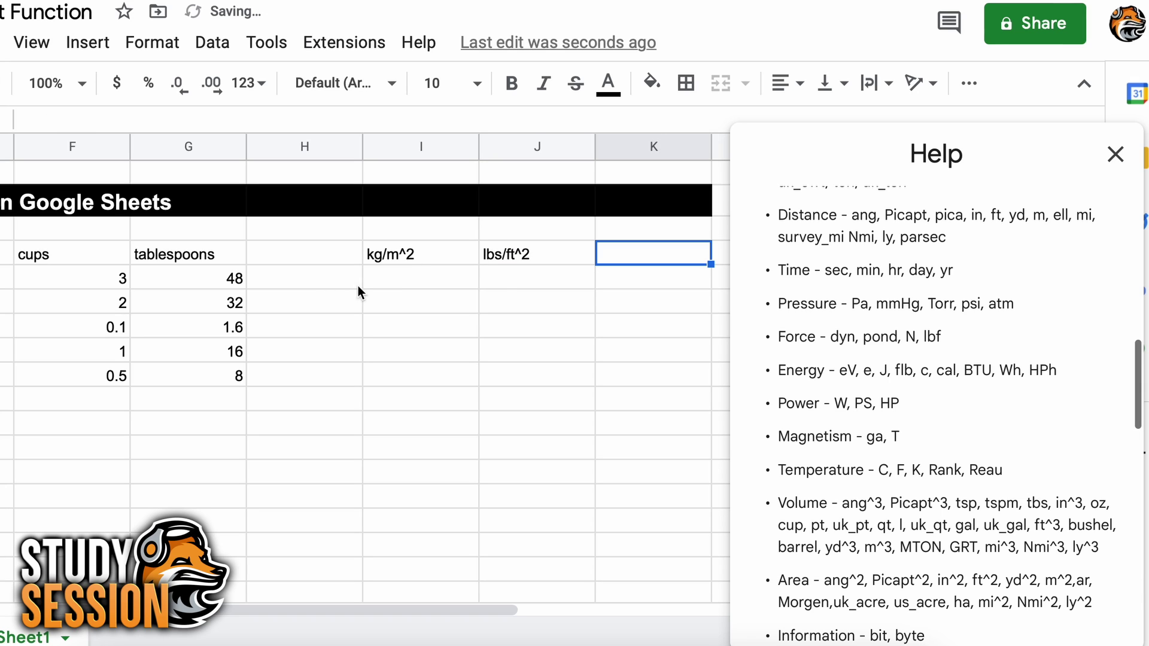
click(383, 278)
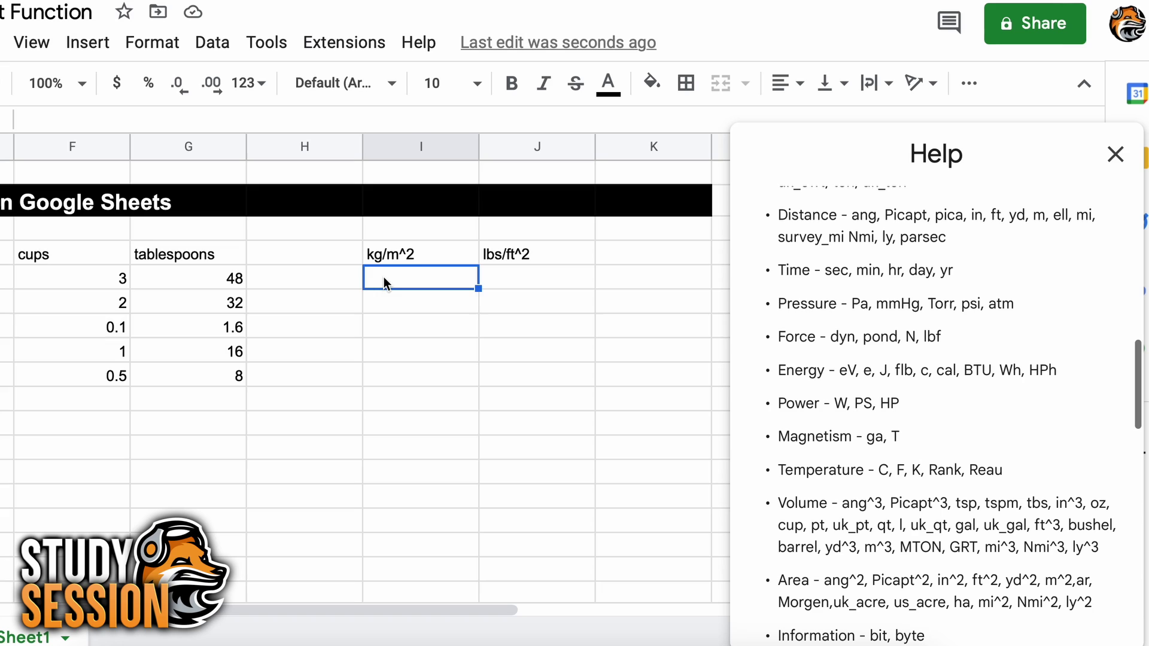
text(1)
click(517, 274)
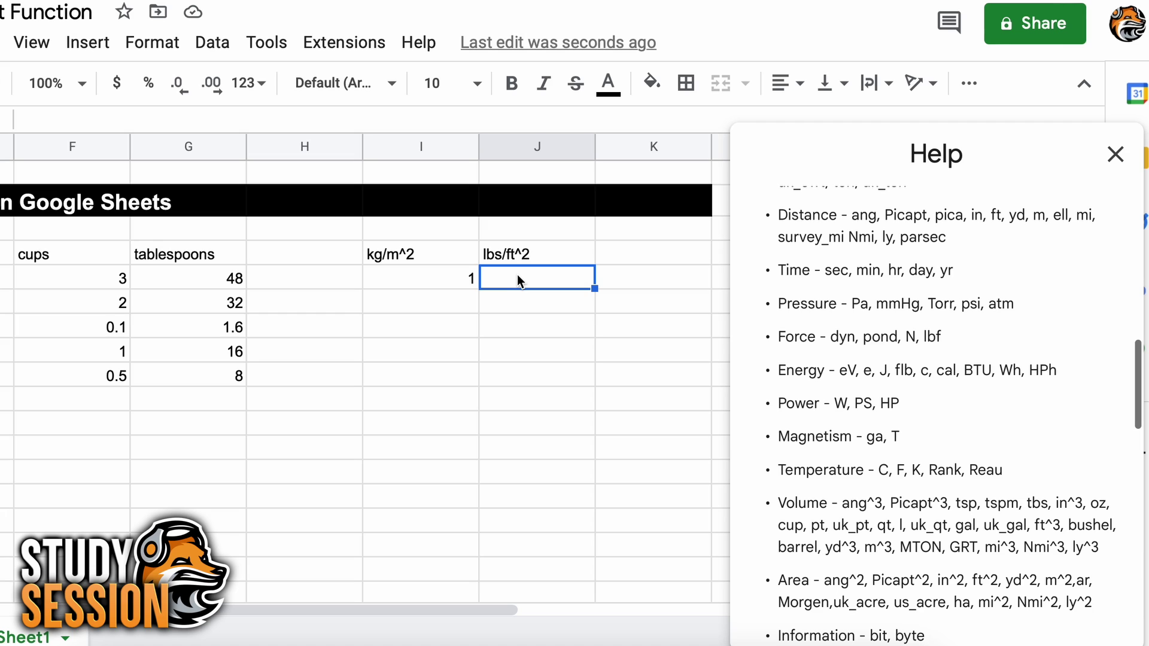
Enter =CONVERT((I5*1000),"g","lbm") in J5, giving 2.204622622
text(=CONVERT()
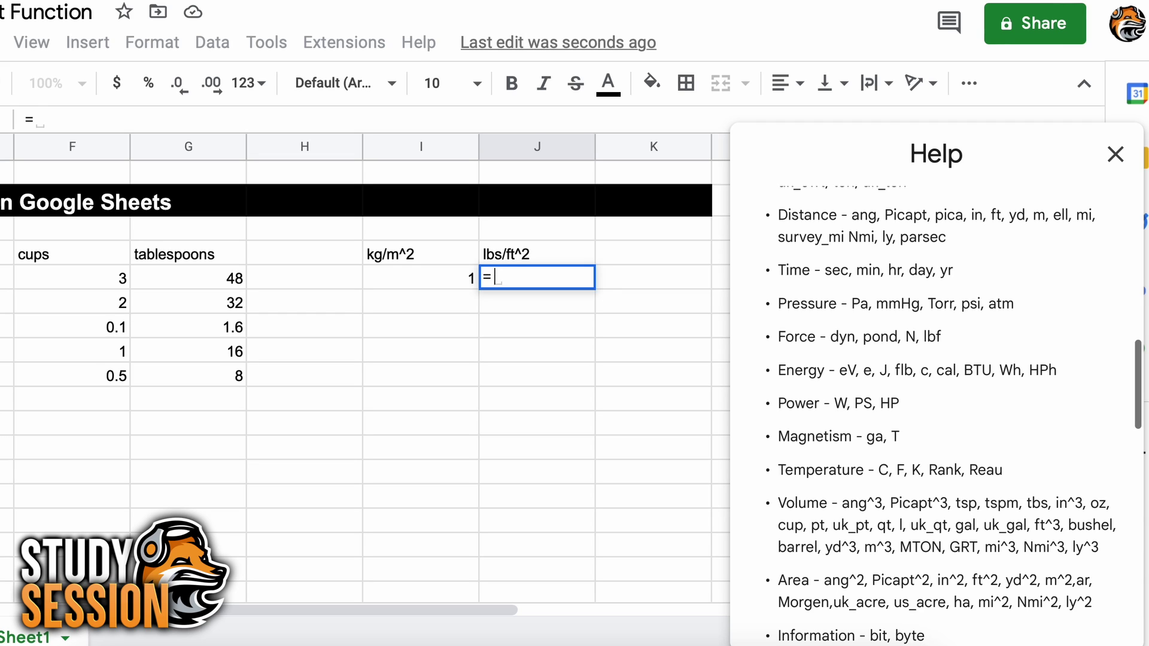
click(456, 281)
text(,")
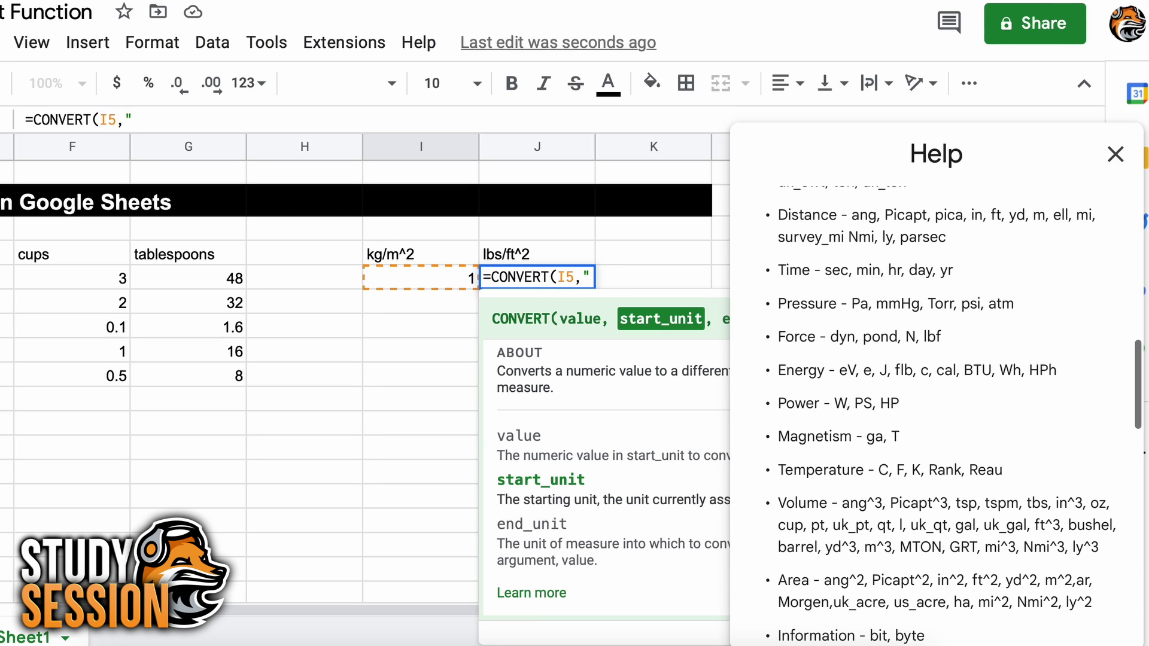
click(557, 277)
text(()
click(574, 277)
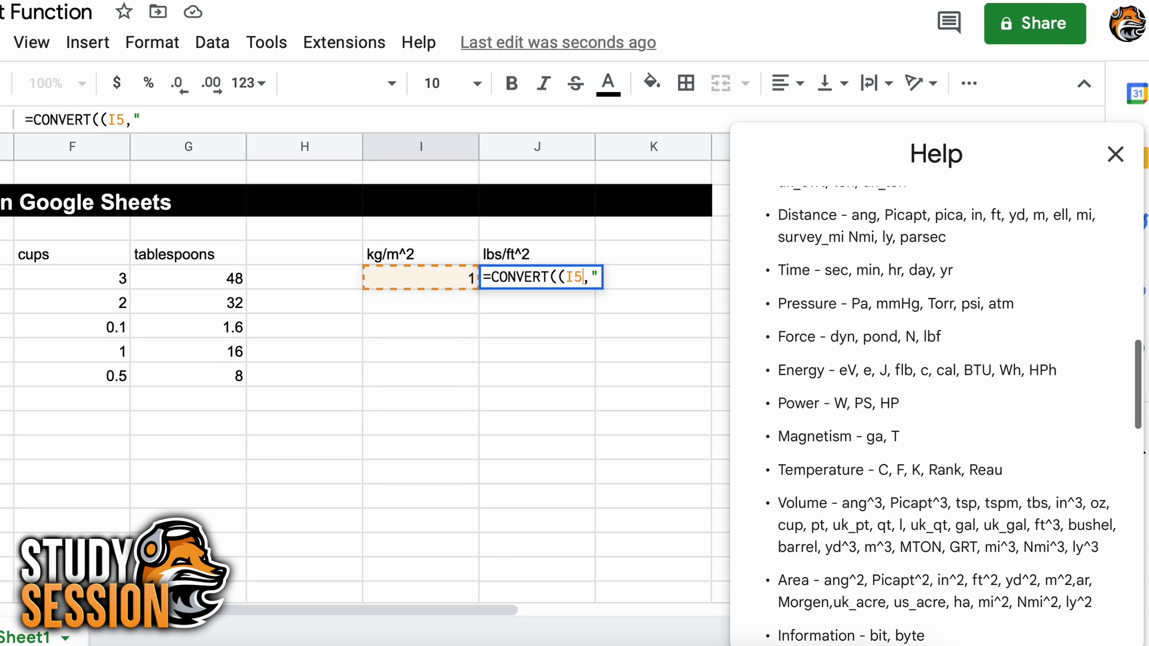
text(*1000))
scroll(350, 340, right, 3)
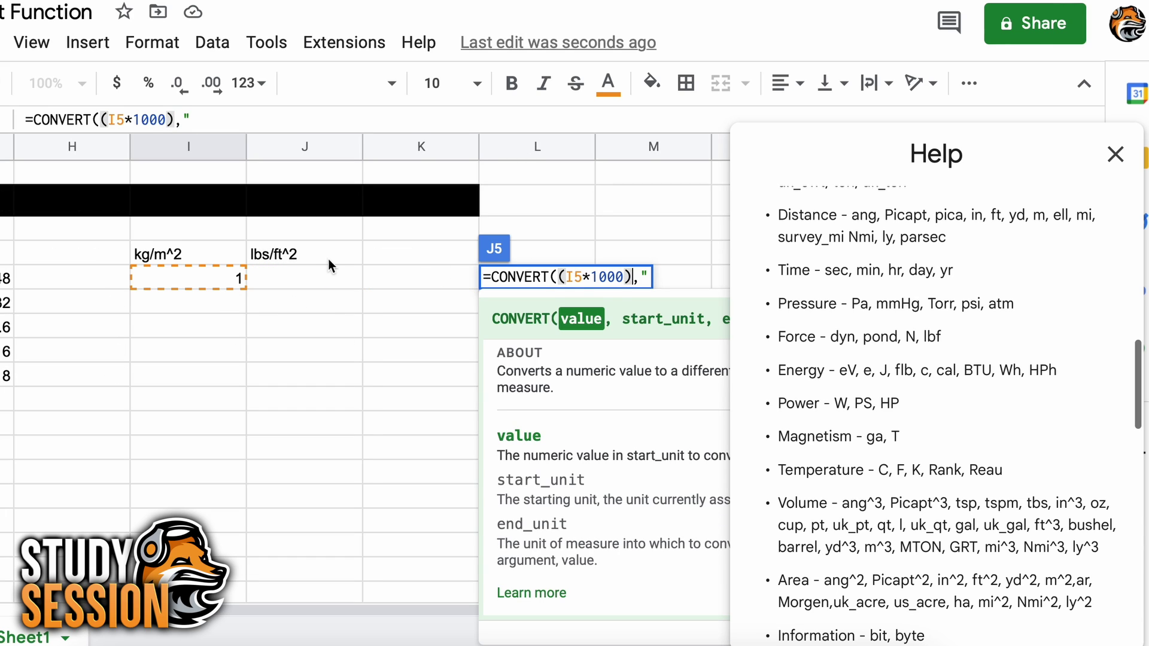
click(636, 279)
text(")
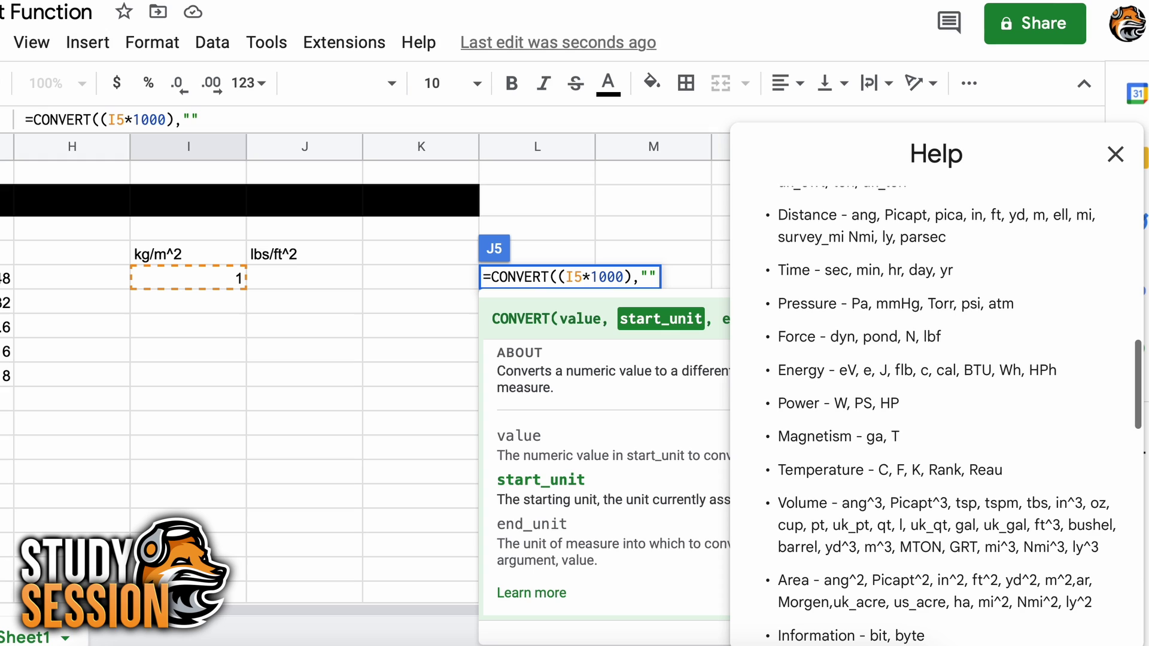
text(g",")
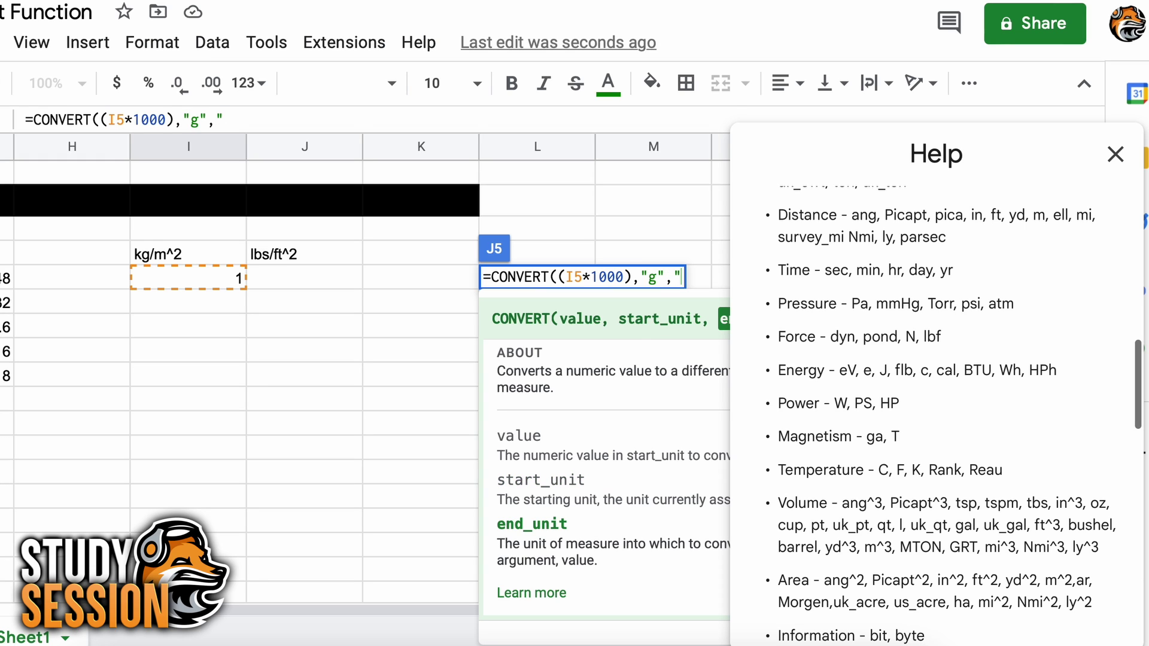
scroll(834, 246, up, 1)
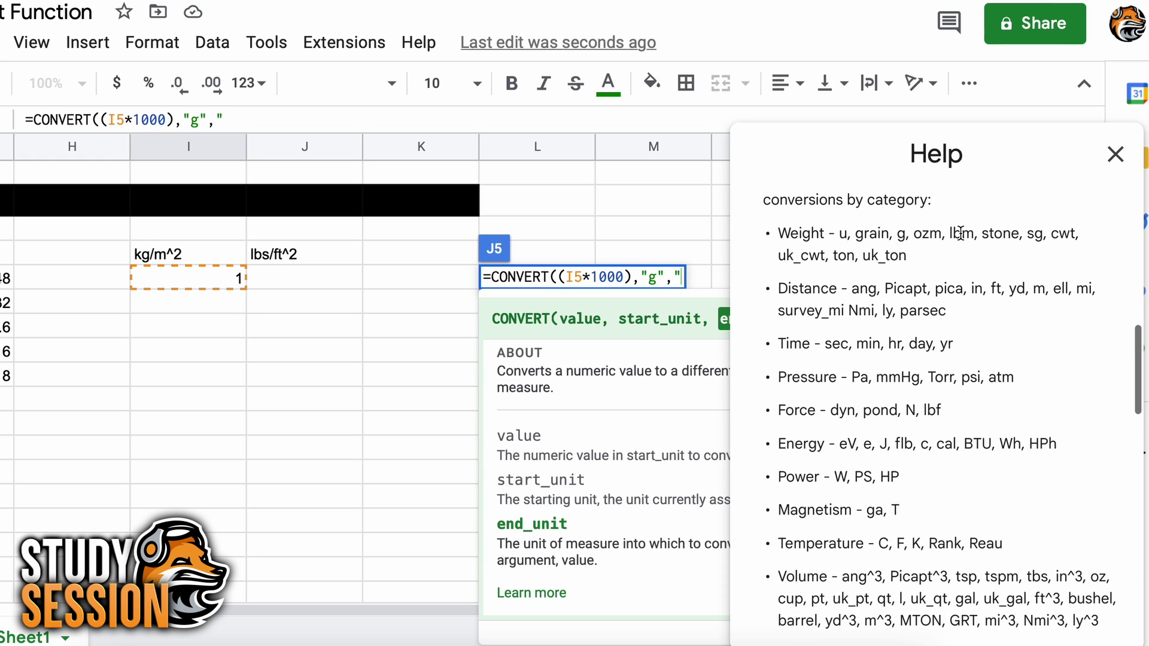
text(lbm"))
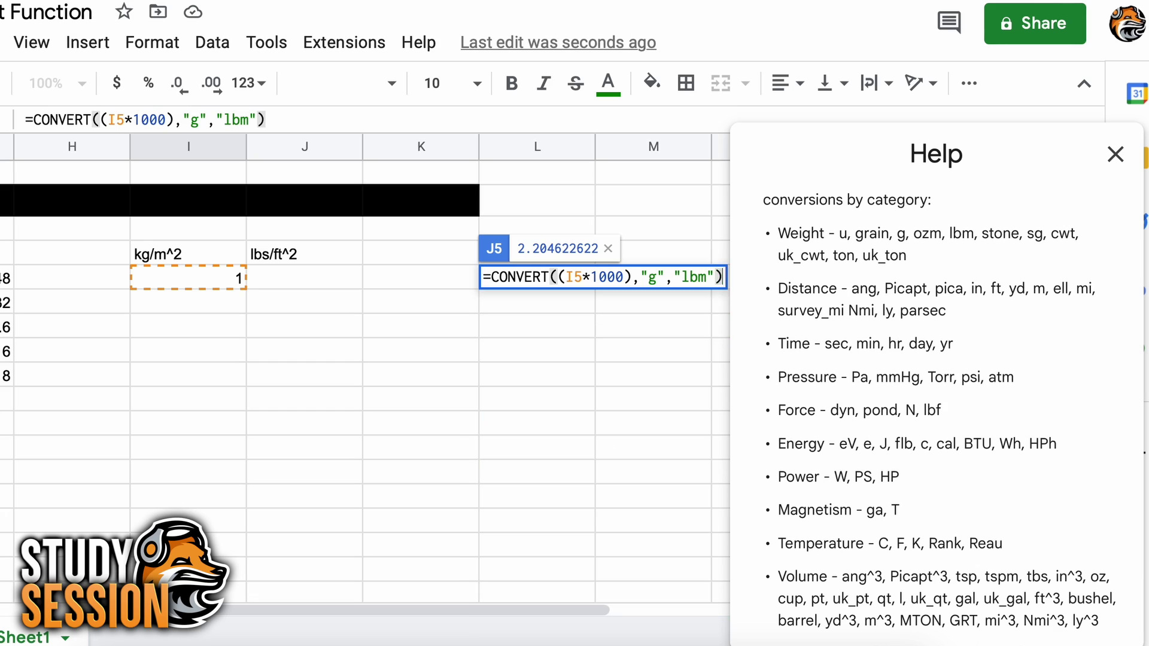
key(Return)
Reselect J5 and open its formula in the formula bar for editing
scroll(228, 299, right, 1)
click(223, 280)
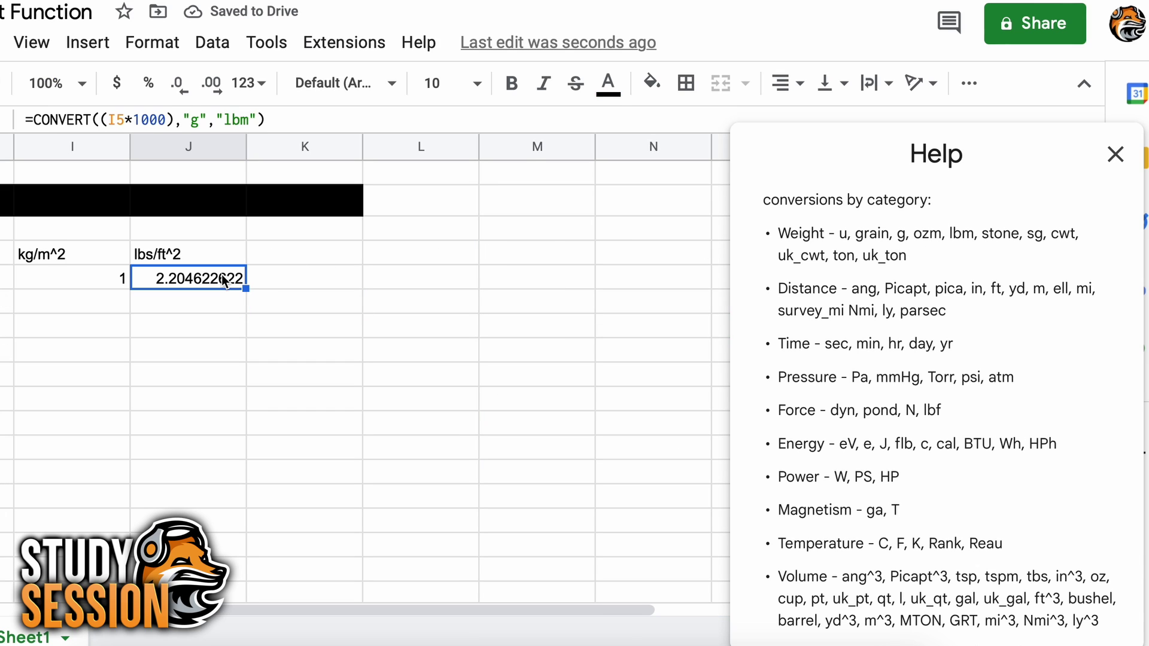
click(281, 121)
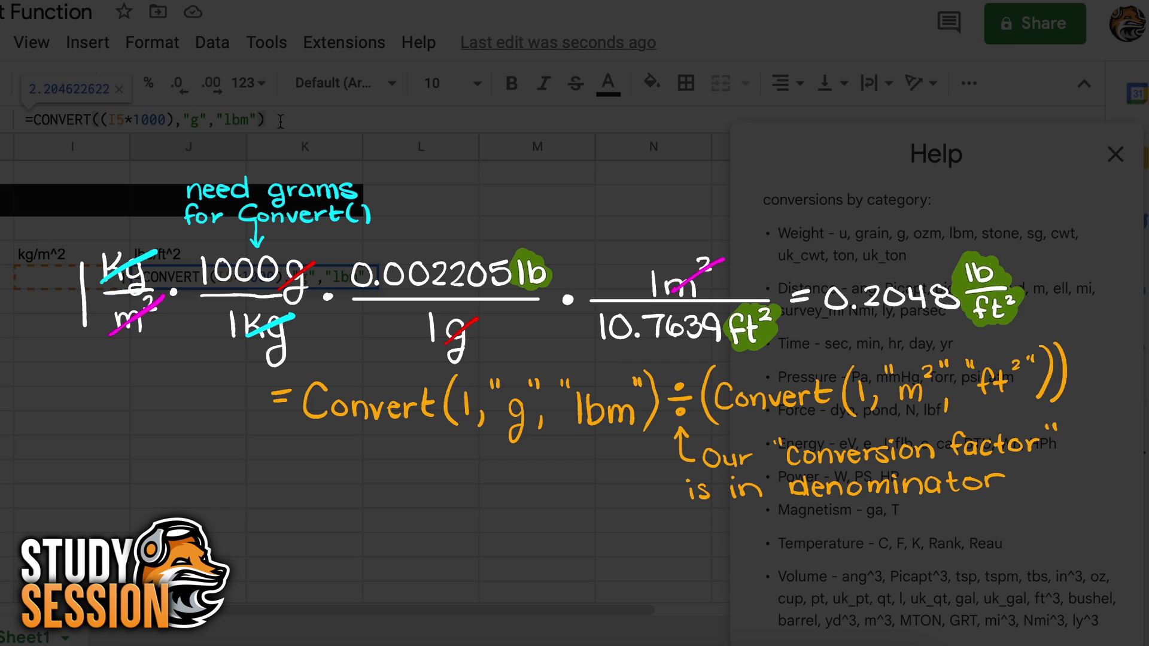
Append /CONVERT(I5,"m^2","ft^2") to J5's formula, giving 0.2048161436 lbs/ft^2
key(Return)
text(/)
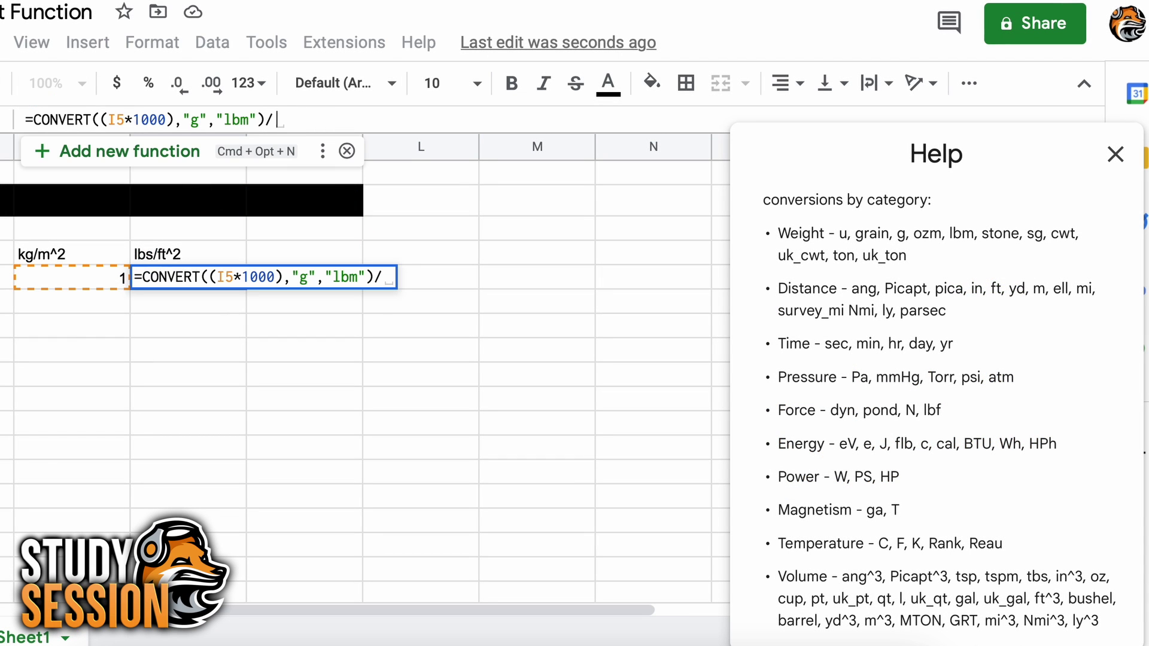
text(CONV)
click(257, 206)
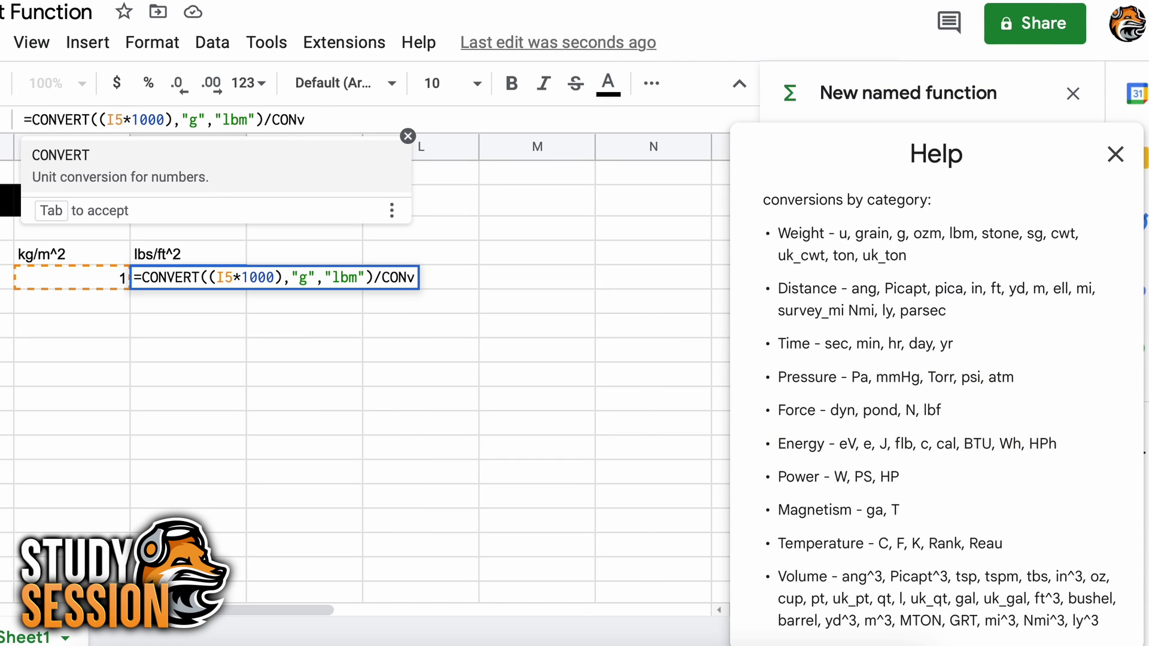
key(BackSpace)
text(VERT()
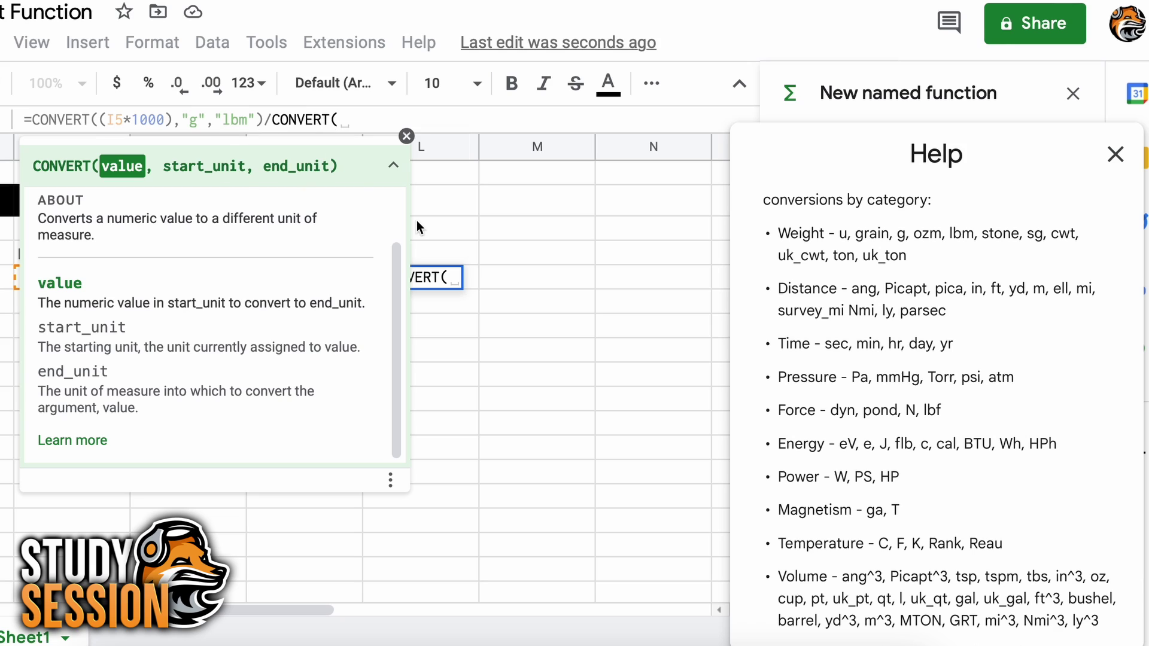
text(I5,")
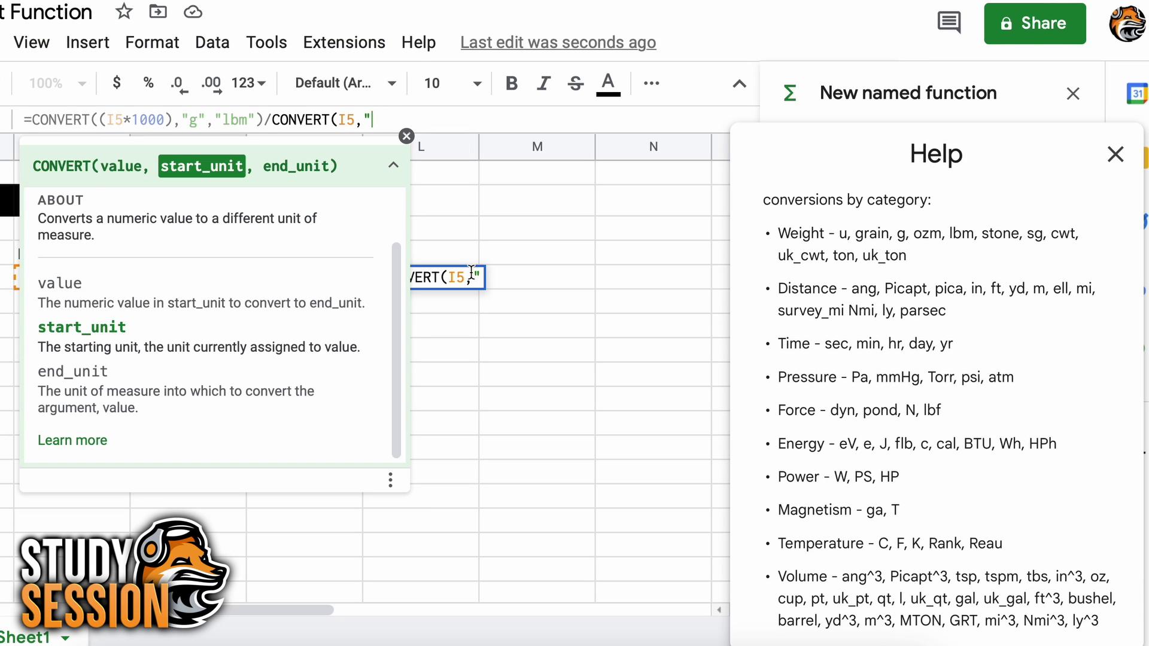
text(m^2","ft^2)
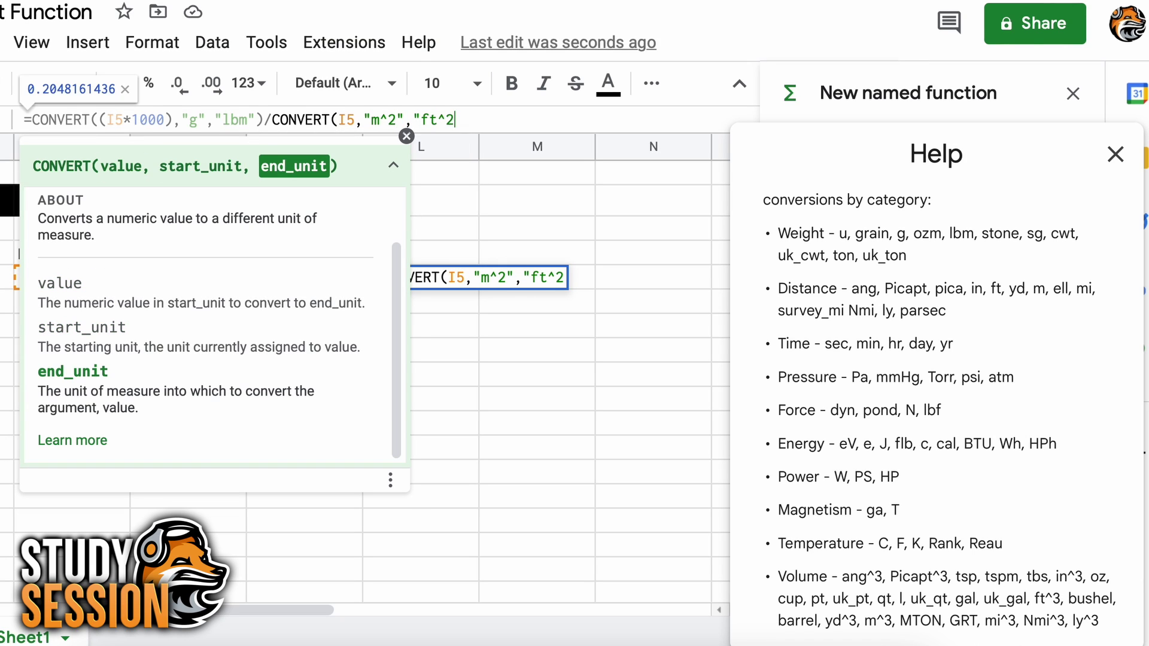
text("))
key(Return)
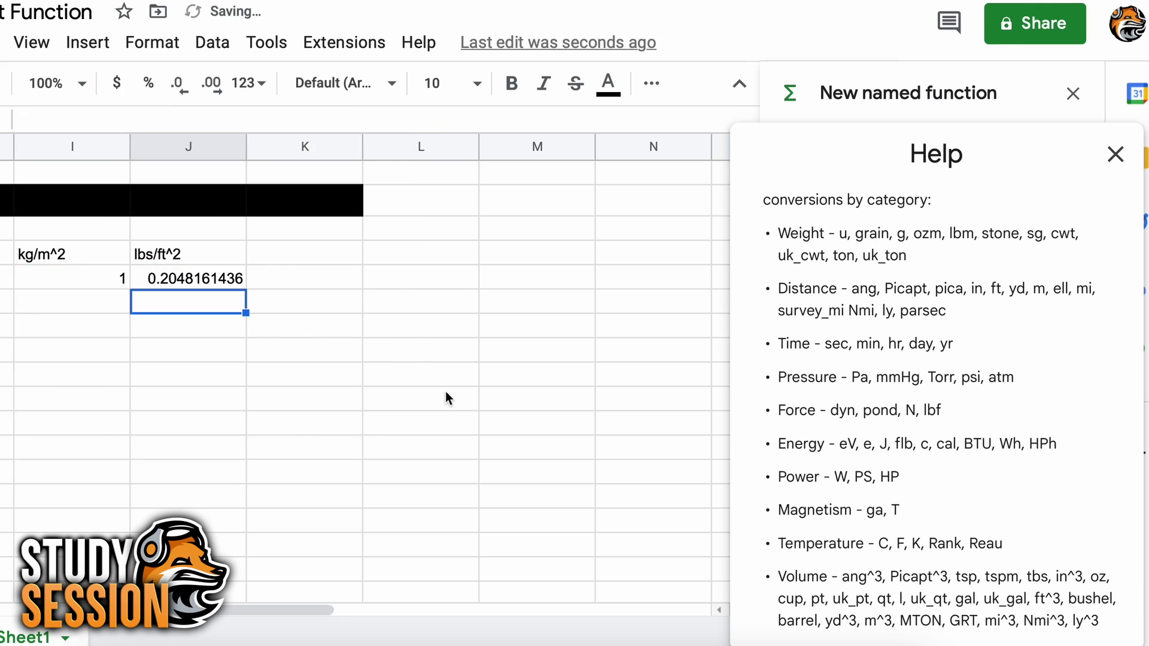
key(Up)
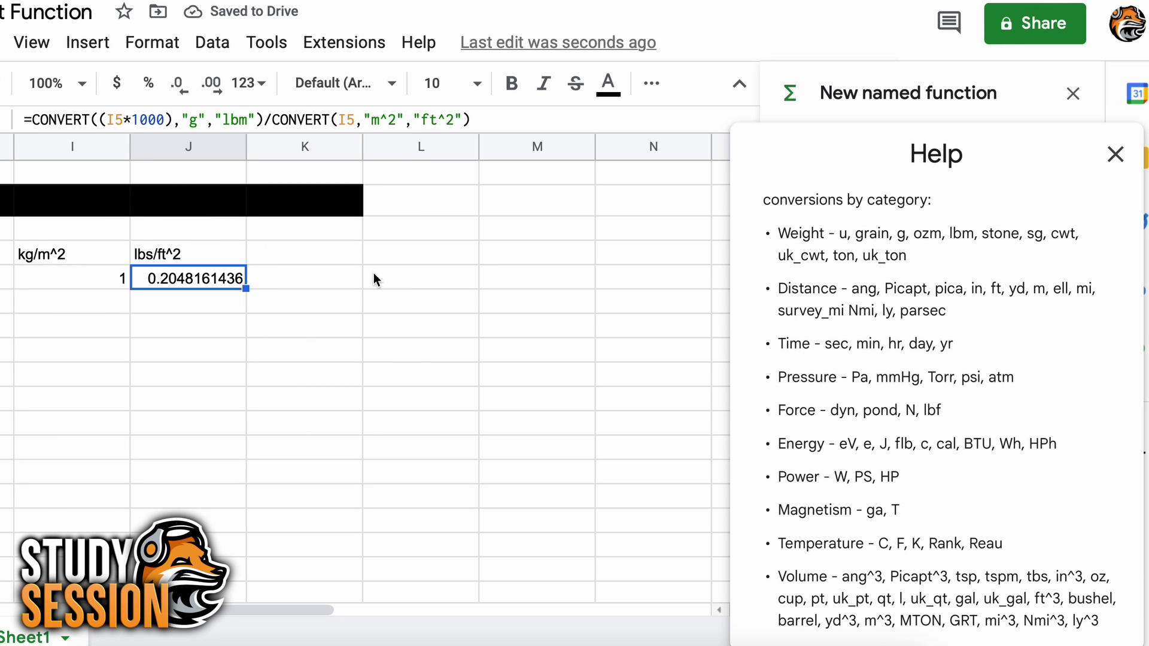